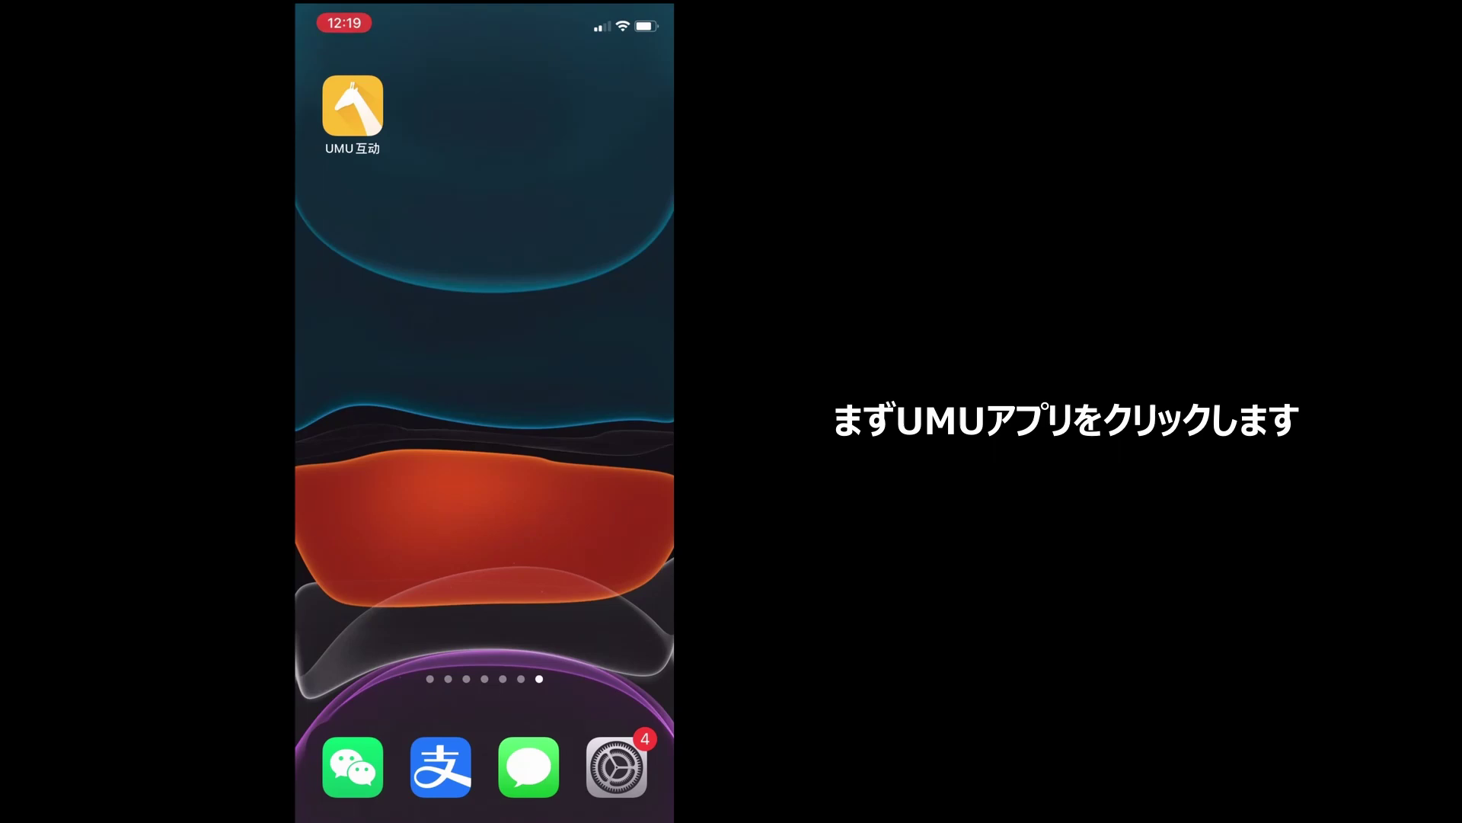
Launch UMU and begin adding a new item to the Example course.
left_click(353, 105)
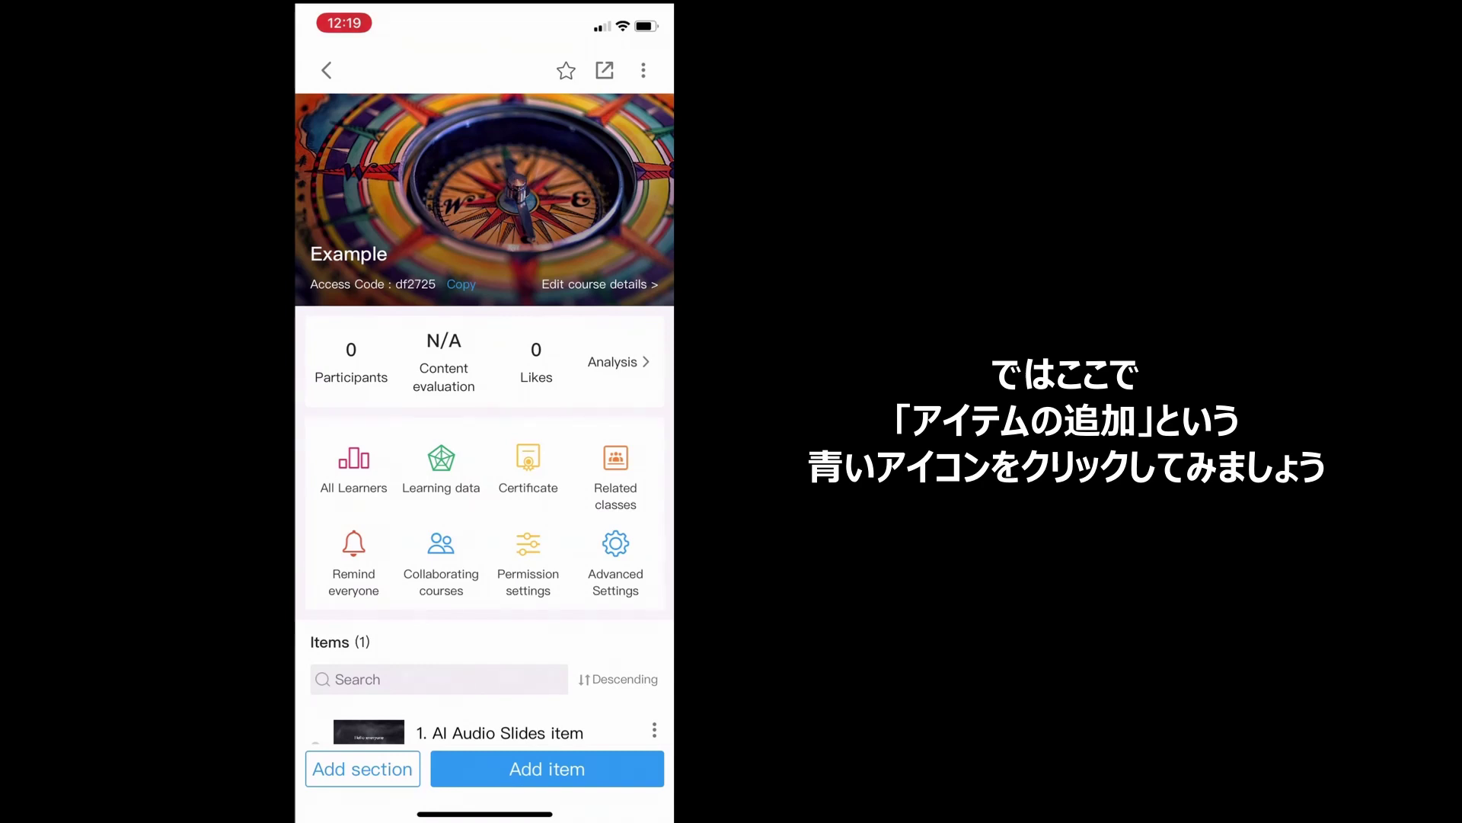
left_click(547, 768)
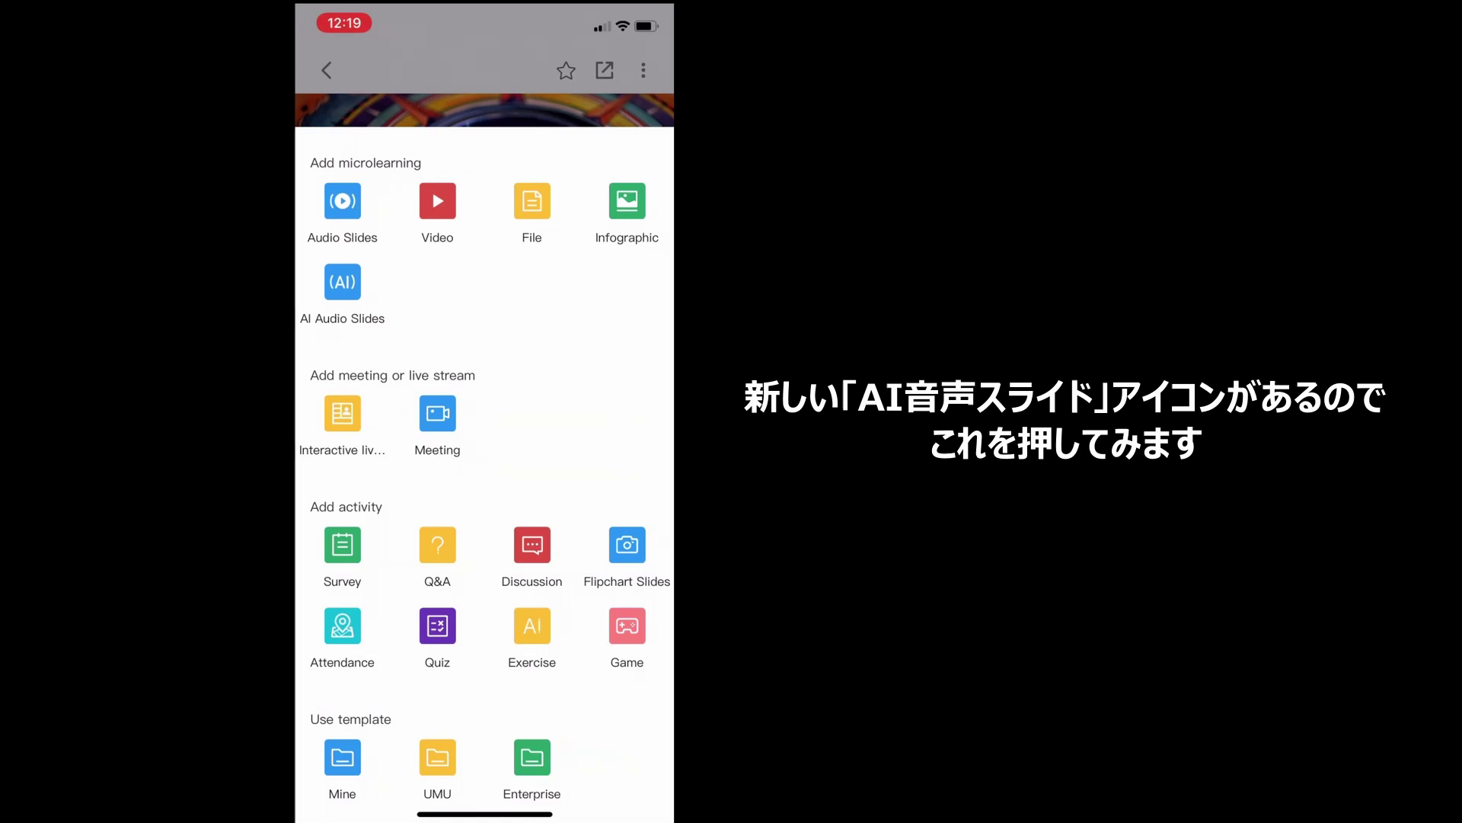
Choose AI Audio Slides as the item type and bring up the profile picture upload prompt.
left_click(343, 282)
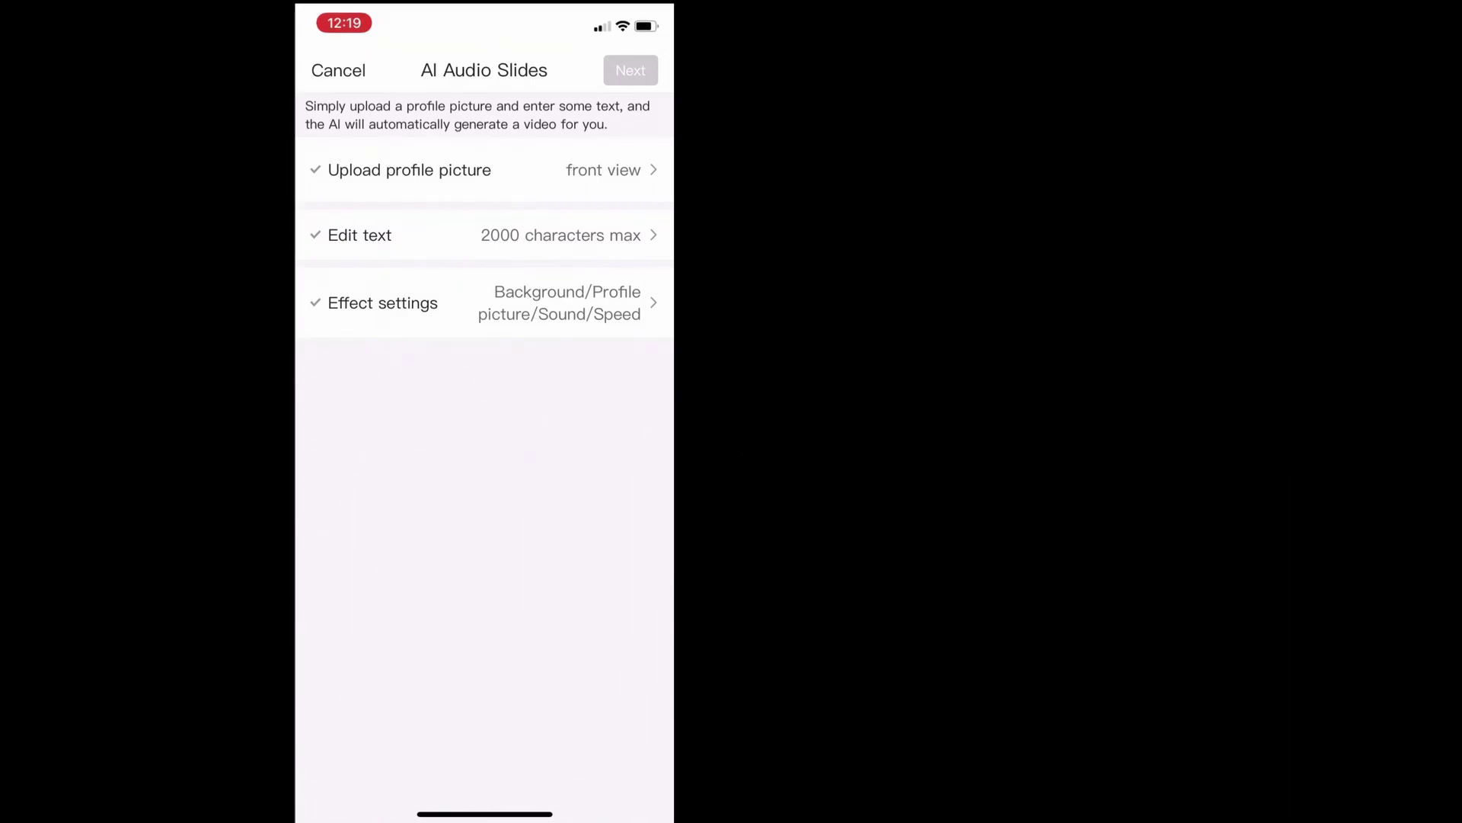
left_click(409, 170)
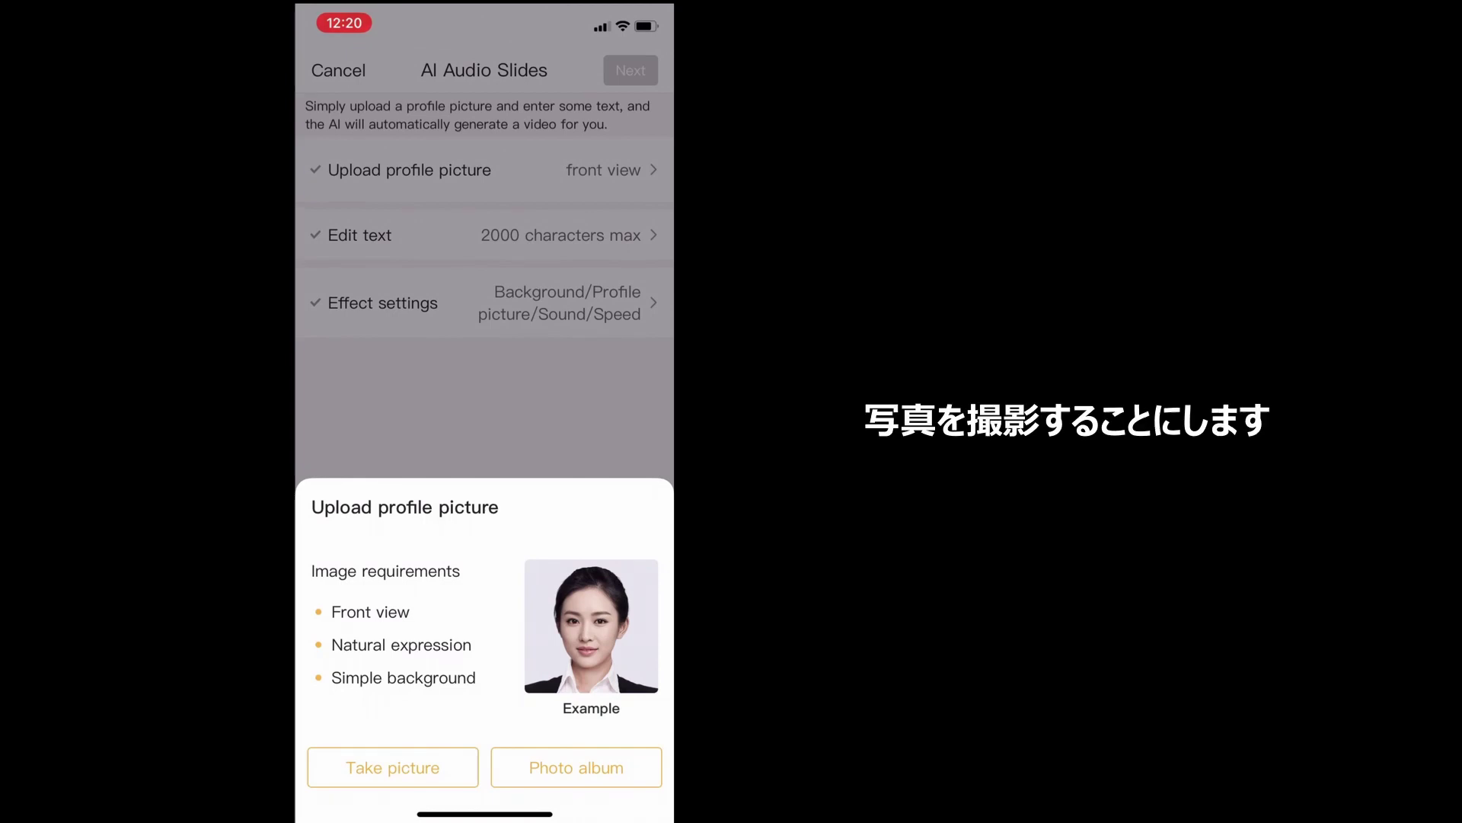
Take a front-view camera photo to use as the profile picture.
left_click(393, 767)
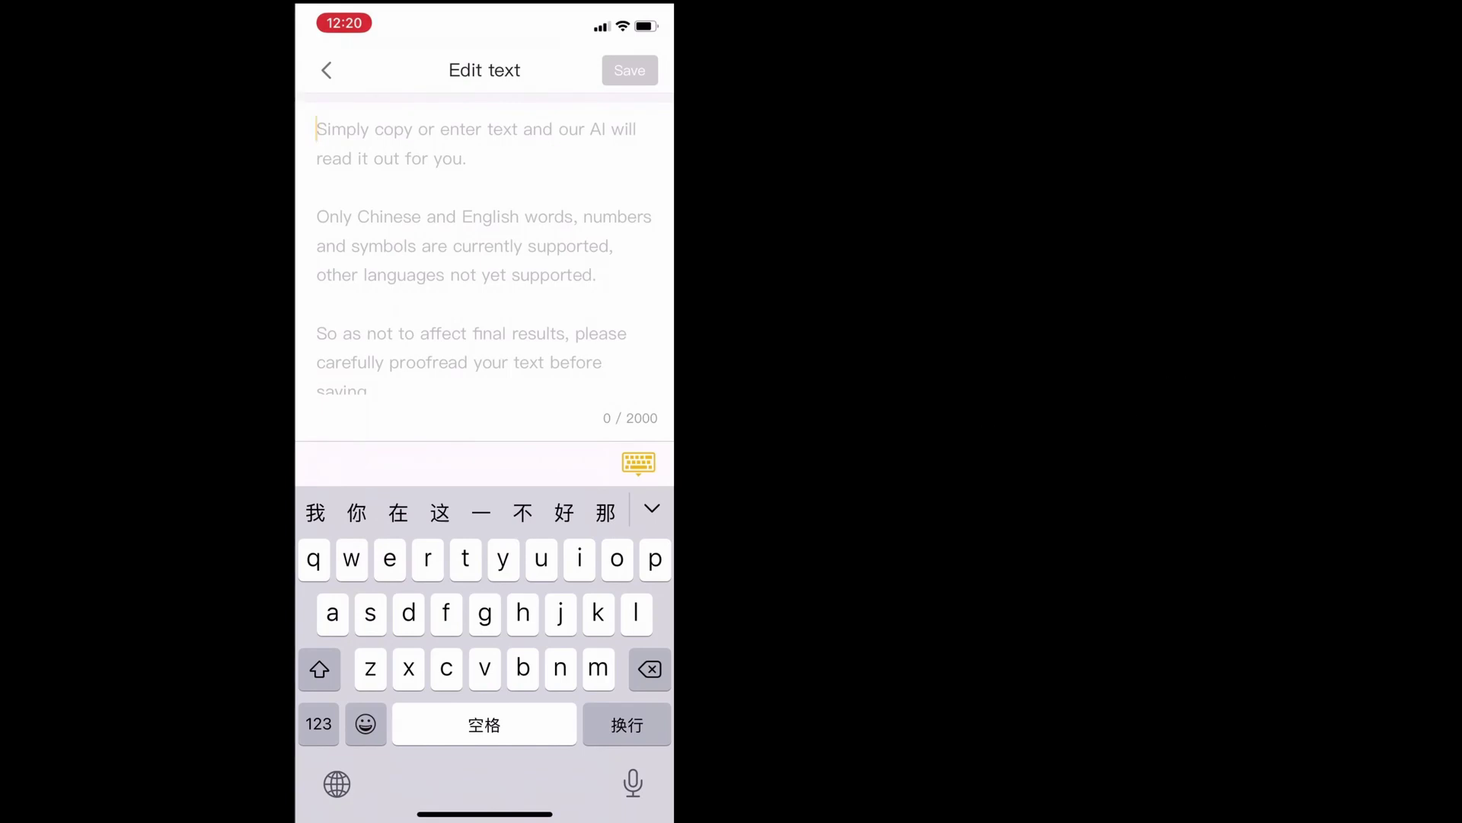
Type the narration 'Hello everybody! This is the amazing new function from UMU, AI Audio Slides. I hope you've enjoyed this demo!'.
left_click(337, 784)
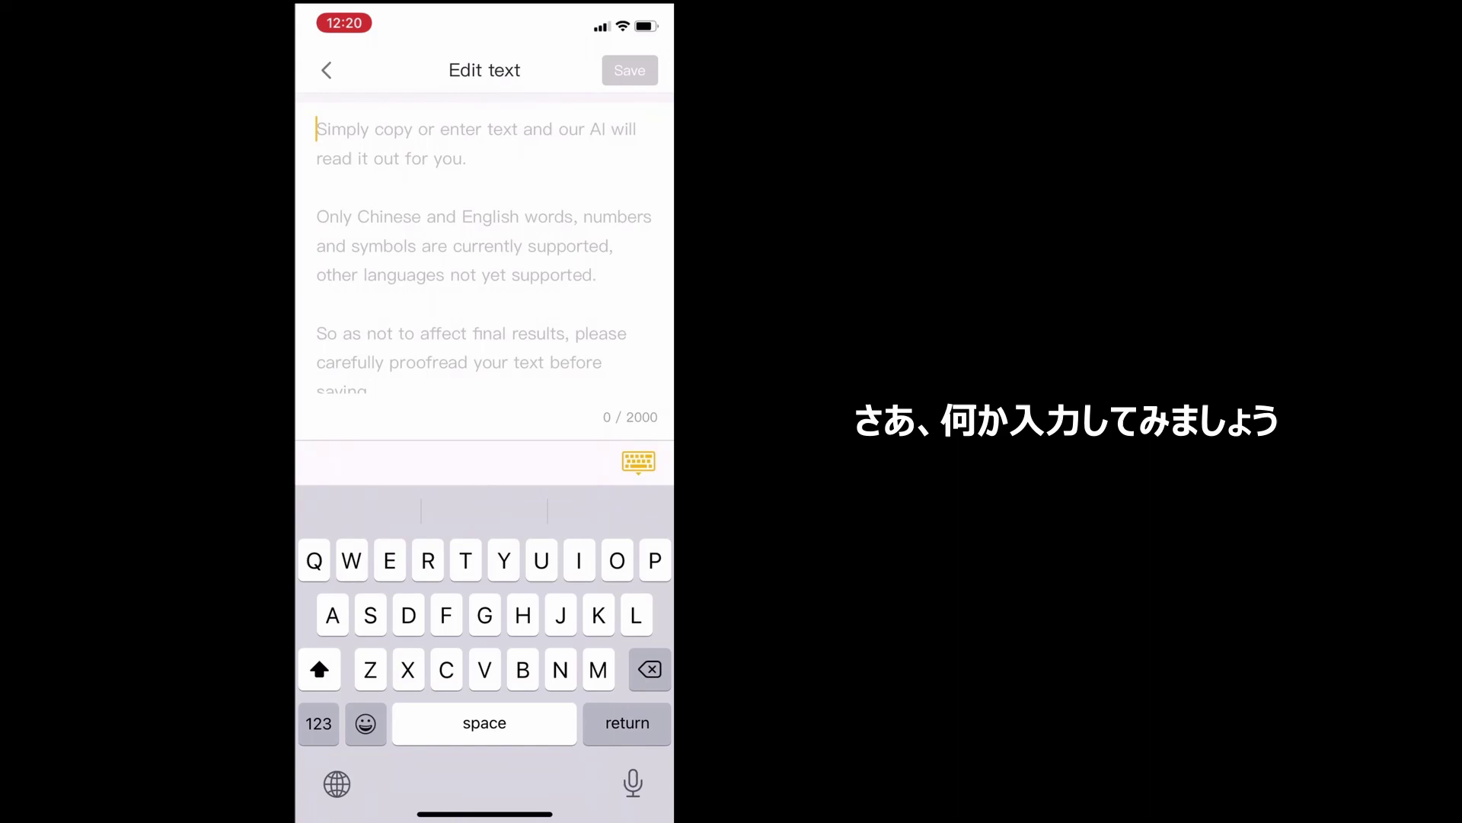
type("Hello")
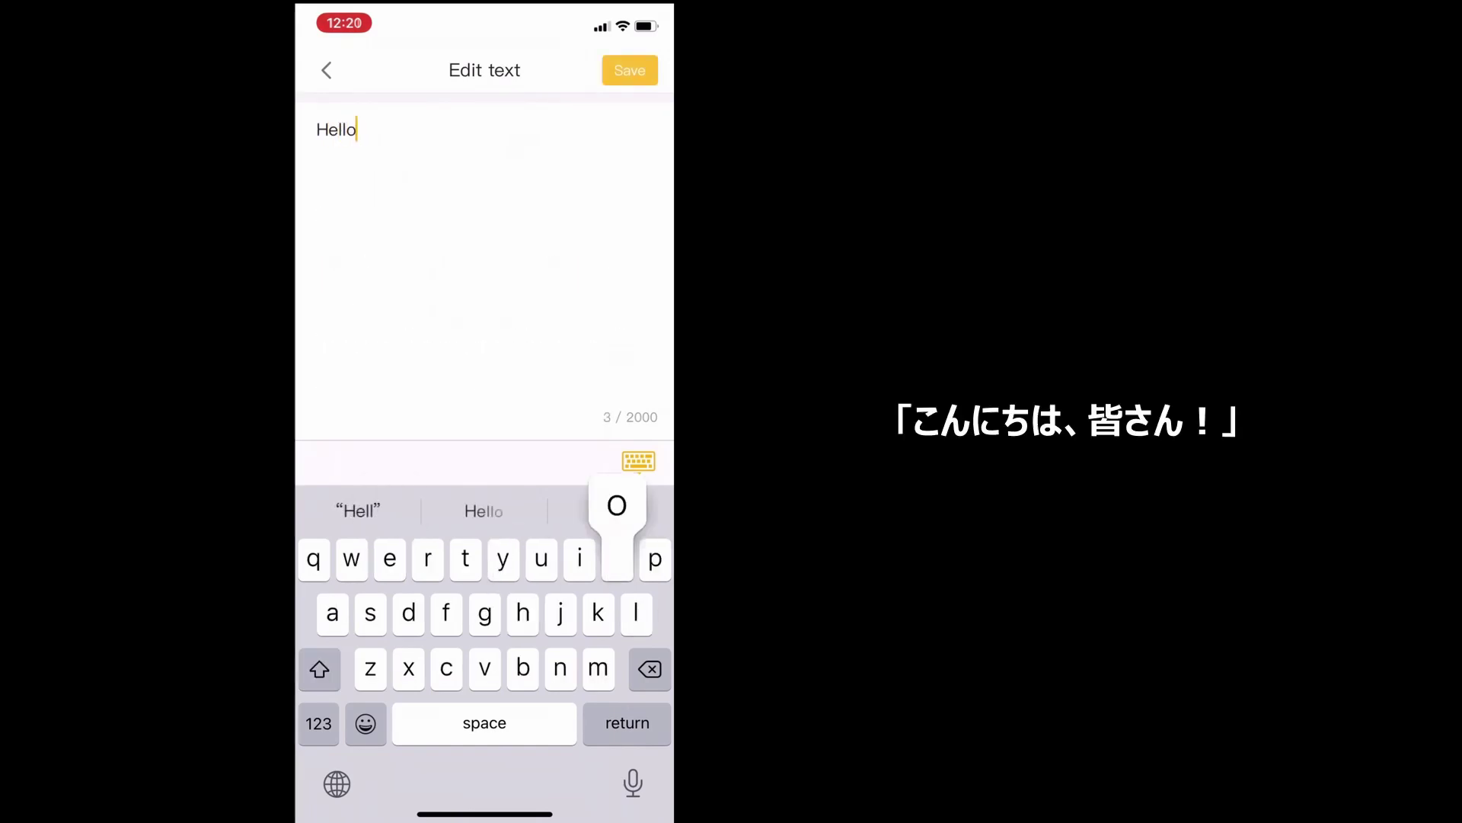
type(" everybody! ")
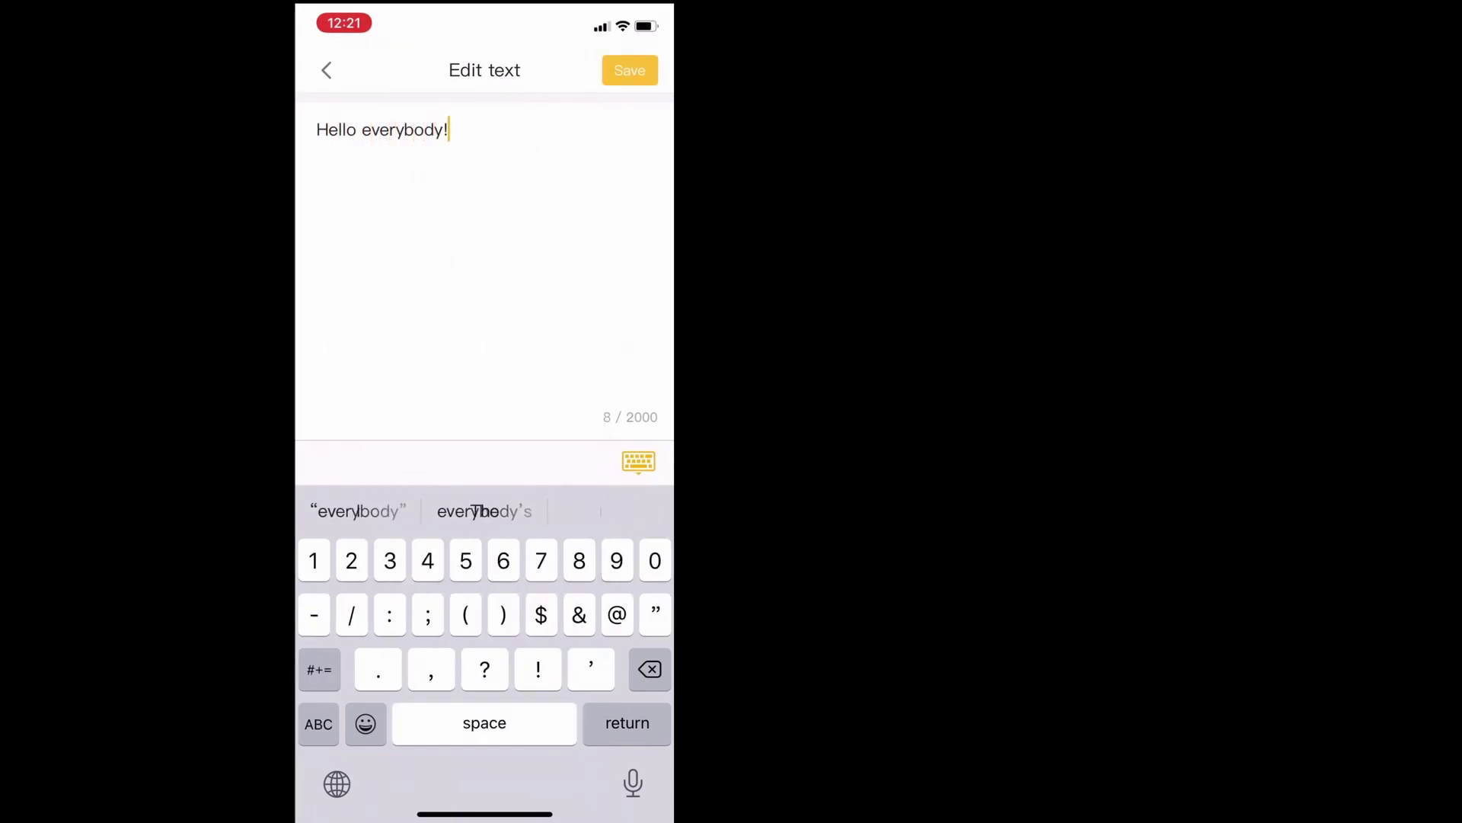
type("This is th")
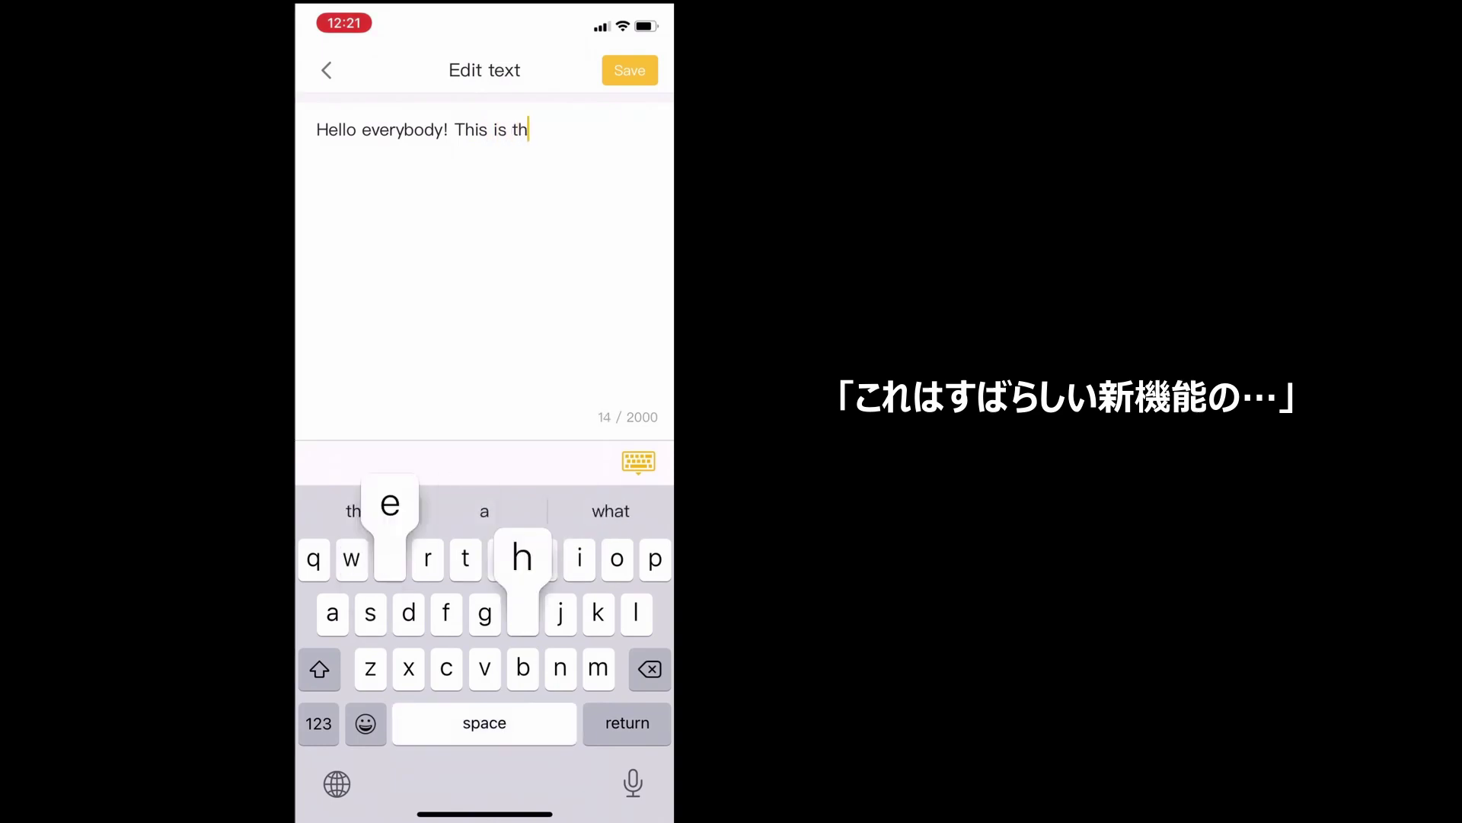
type("e amazing new ")
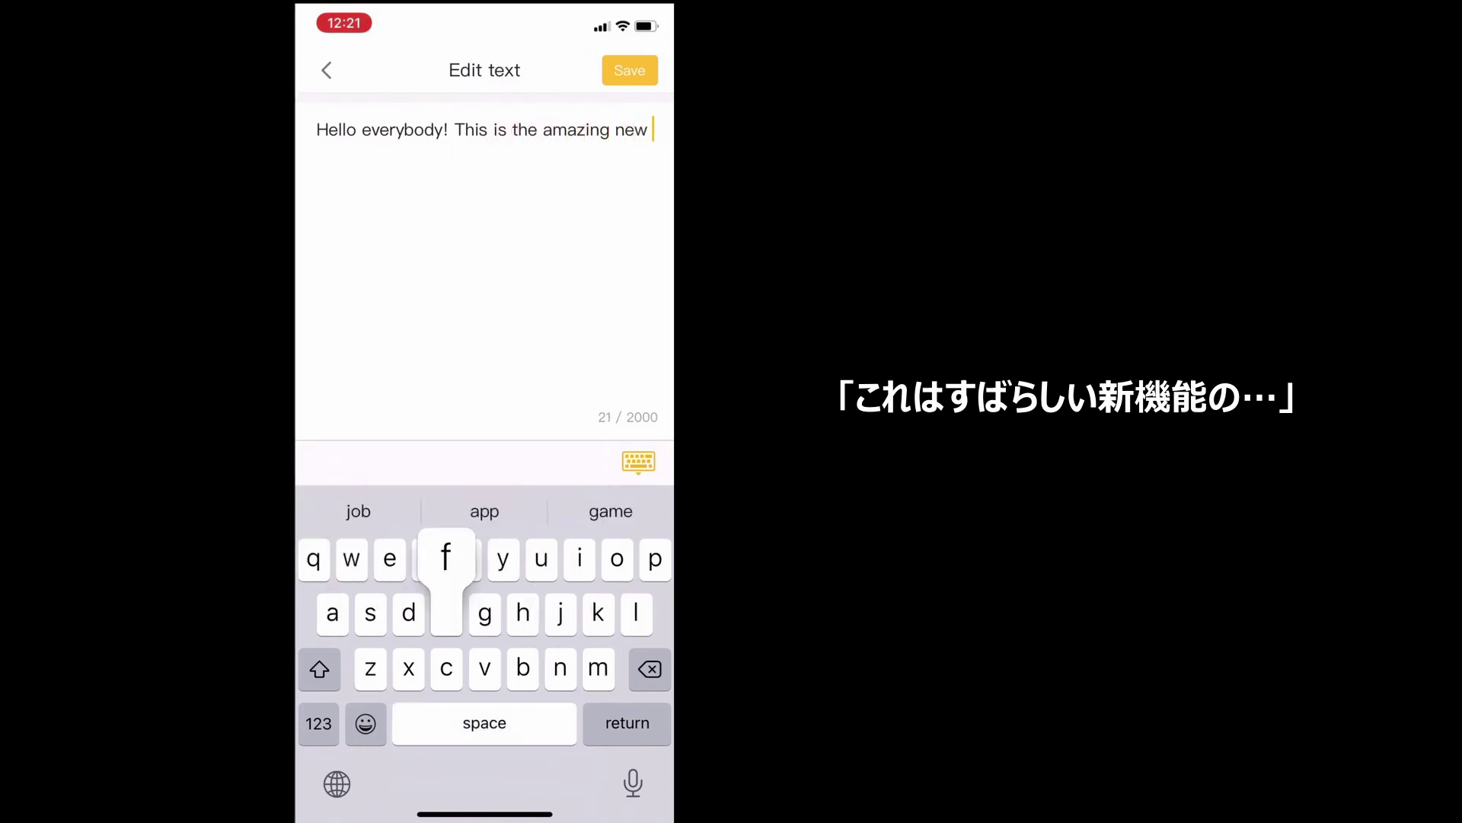
type("functions")
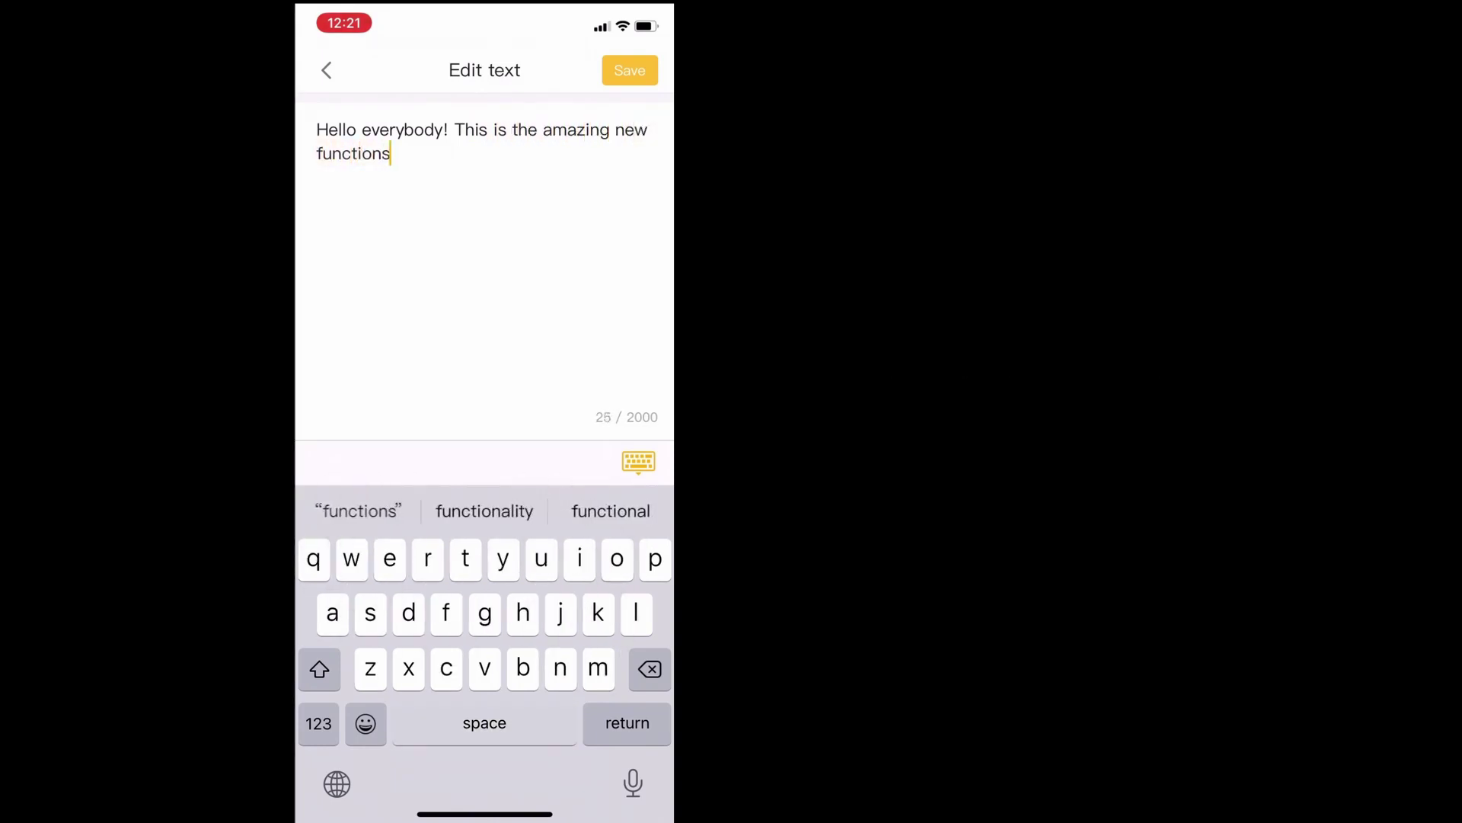
key("BackSpace")
type("from UNU")
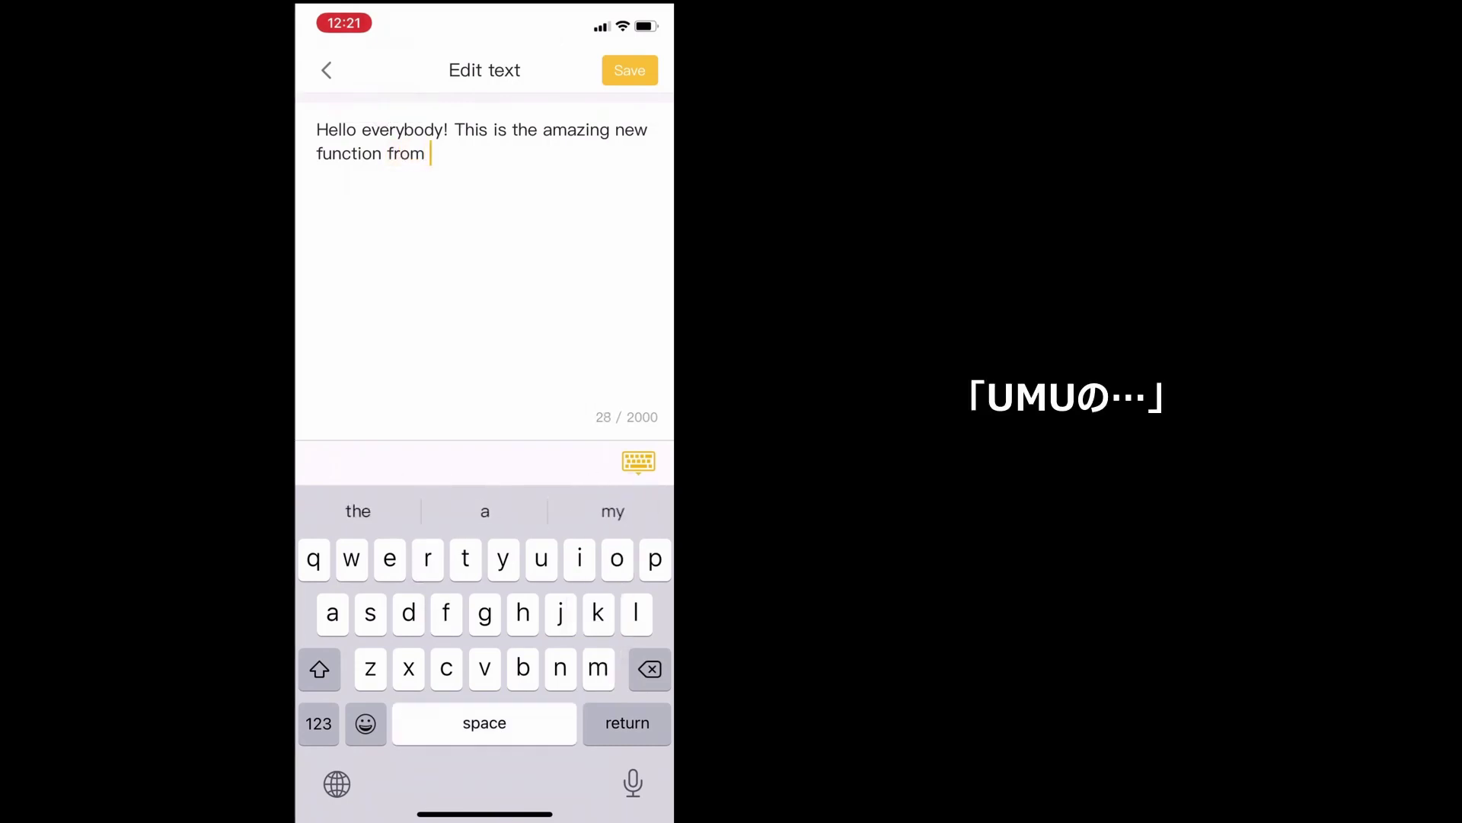
key("BackSpace")
key("BackSpace")
type("MU")
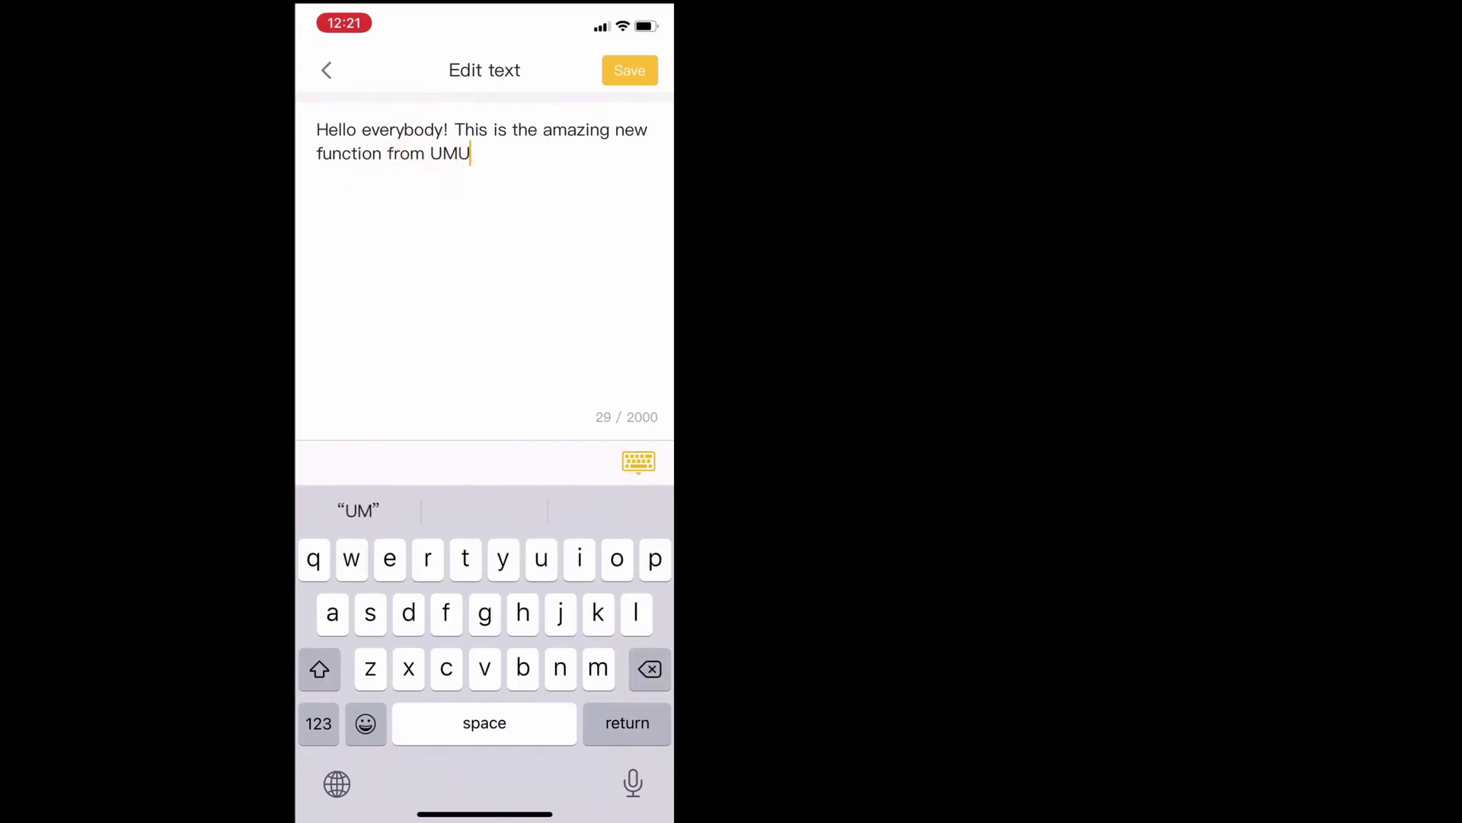
left_click(319, 723)
type(", A")
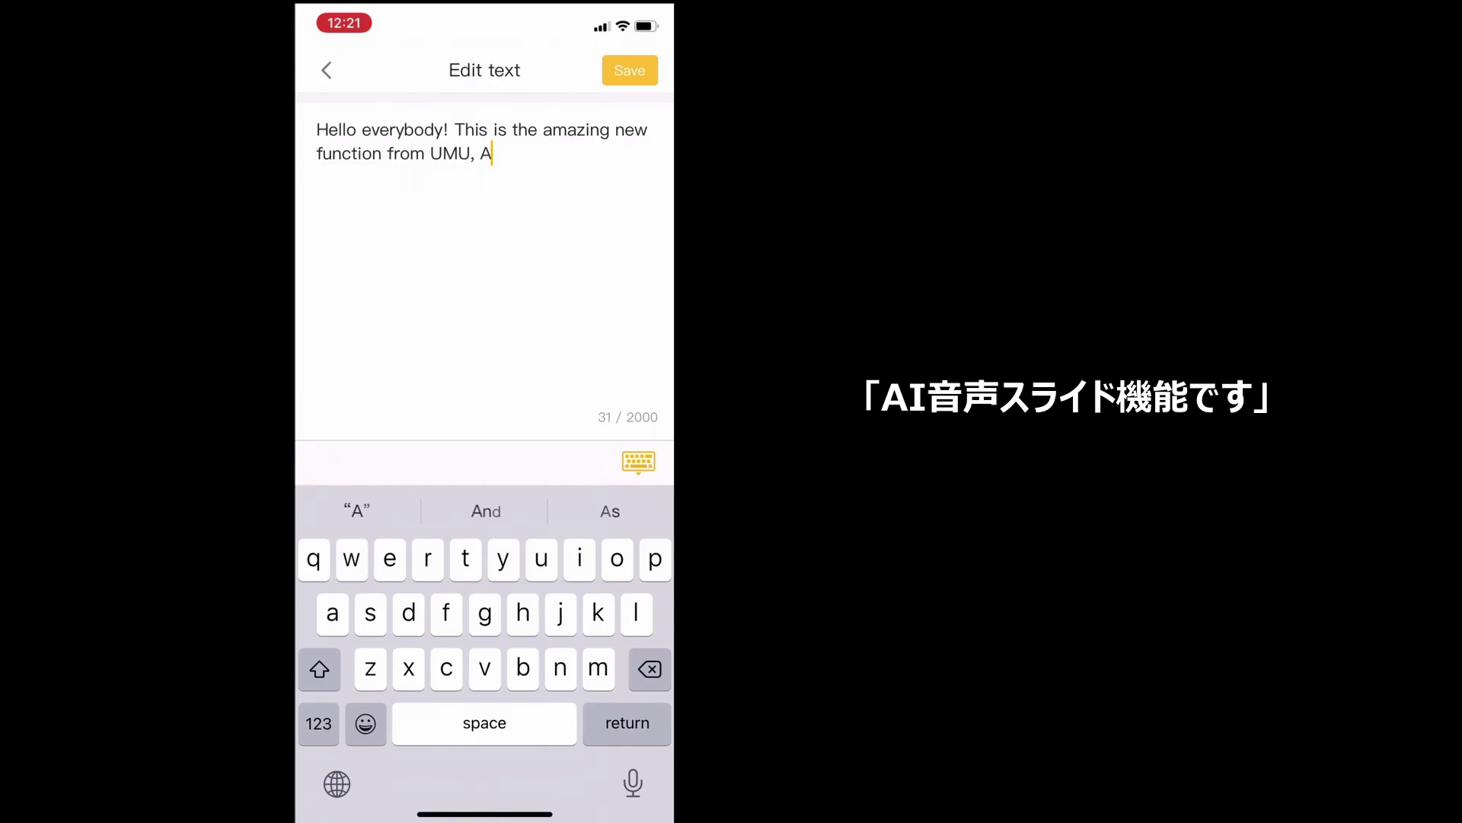
type("I Audio ")
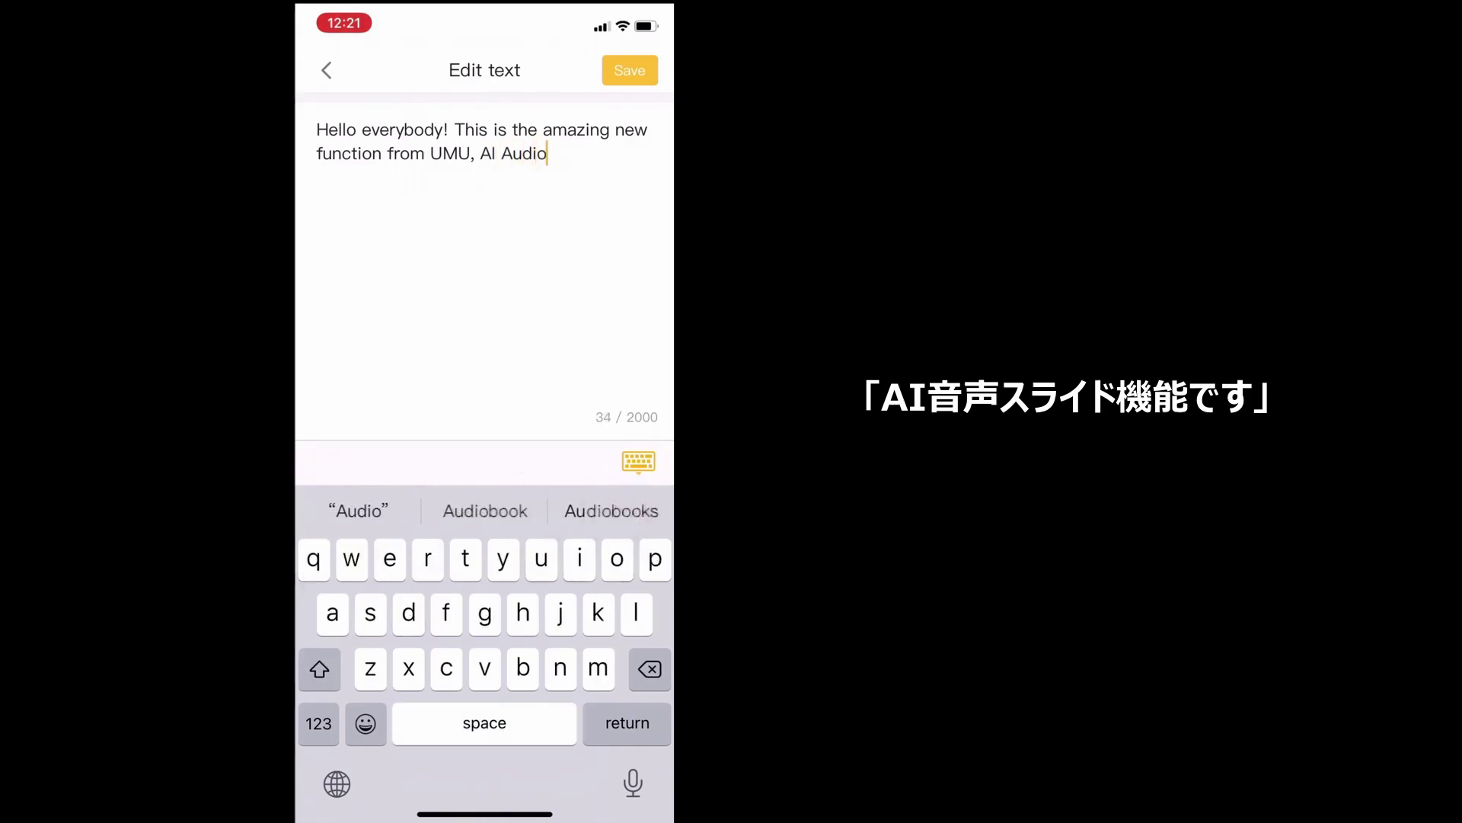
type("Slides. ")
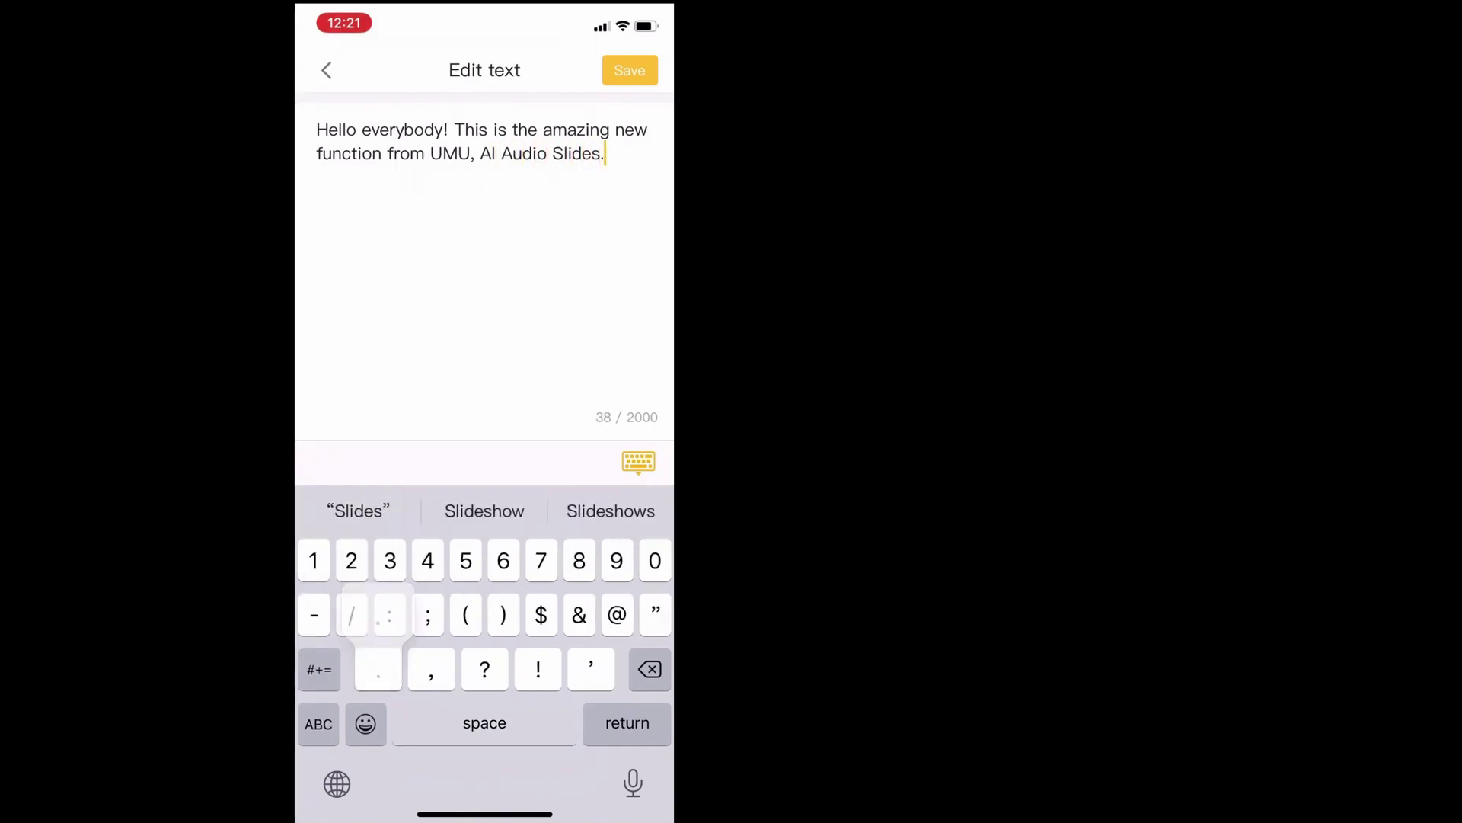
type("I hope ")
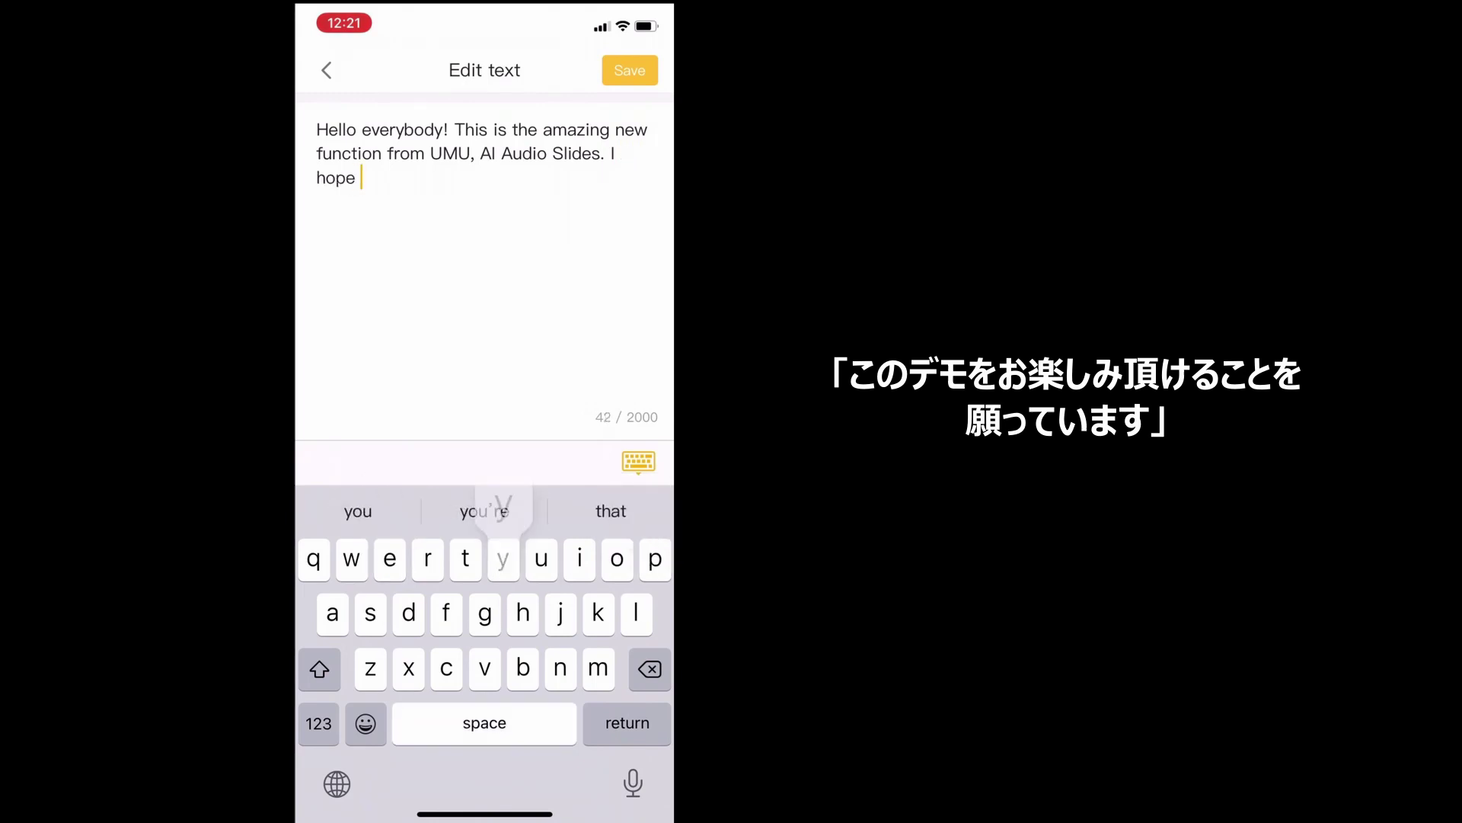
type("you’ve enjoye")
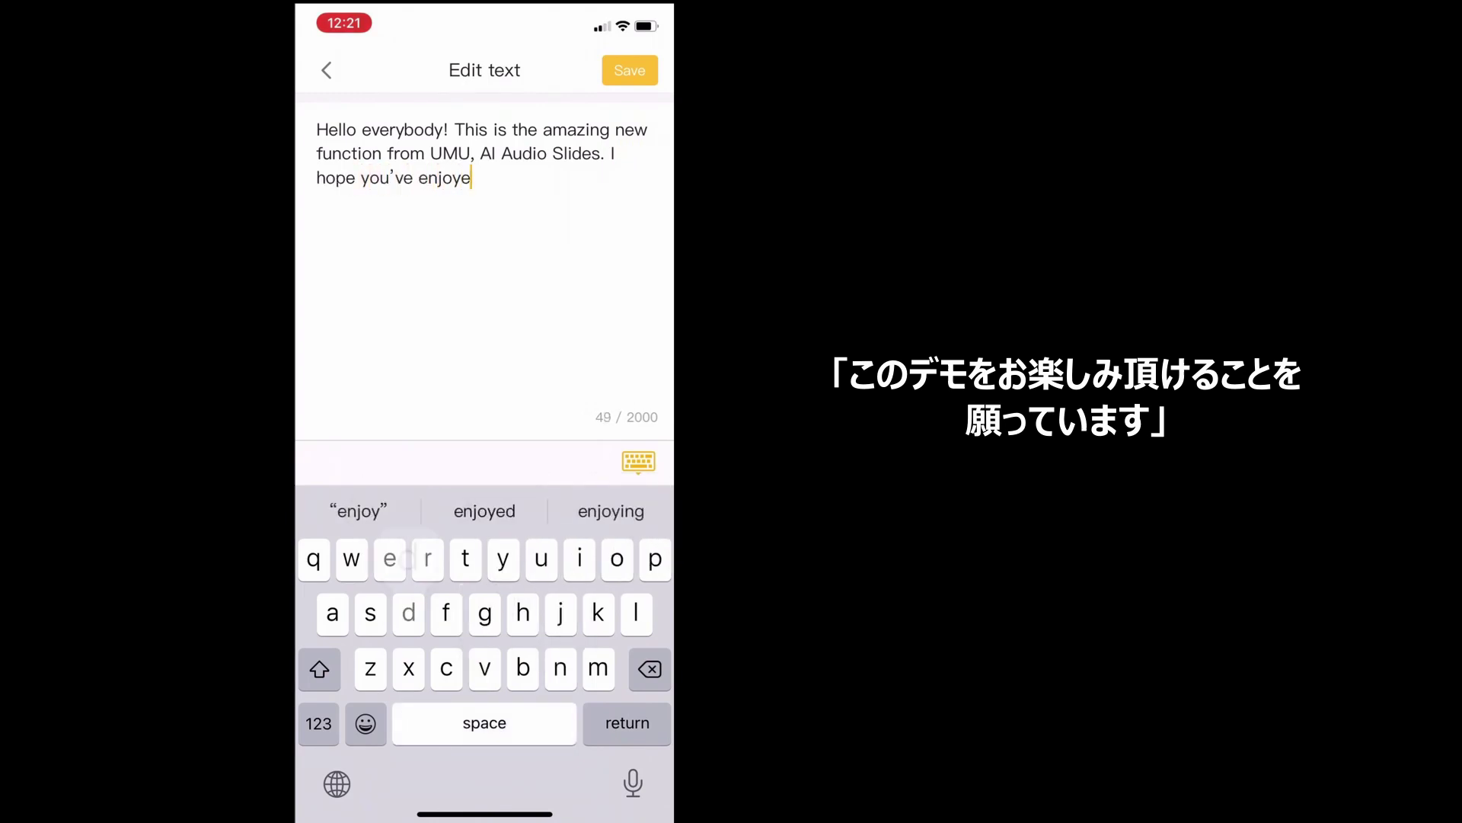
type("d this demo!")
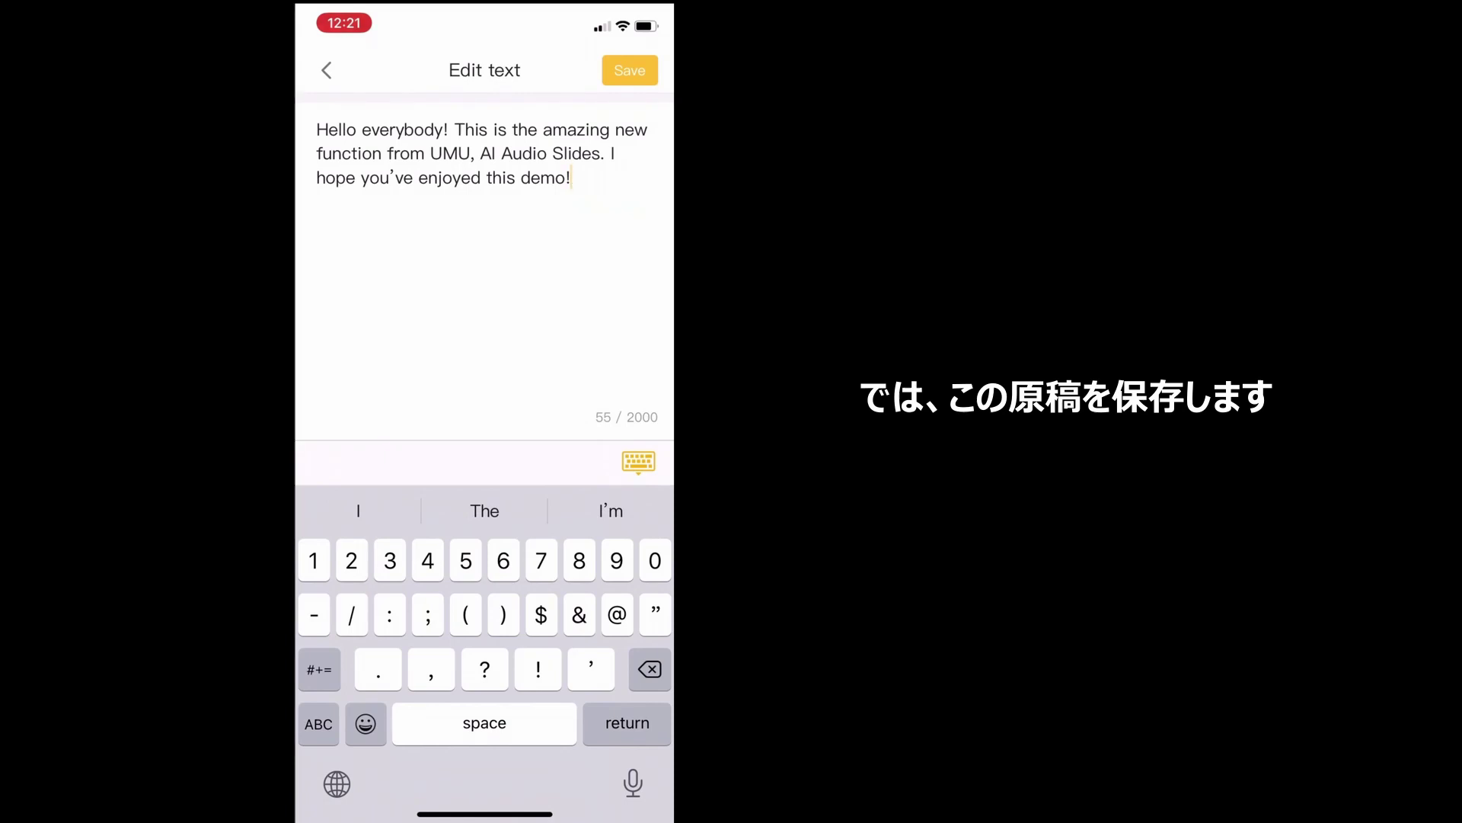
Save the narration text and set the video background to Classic.
left_click(630, 70)
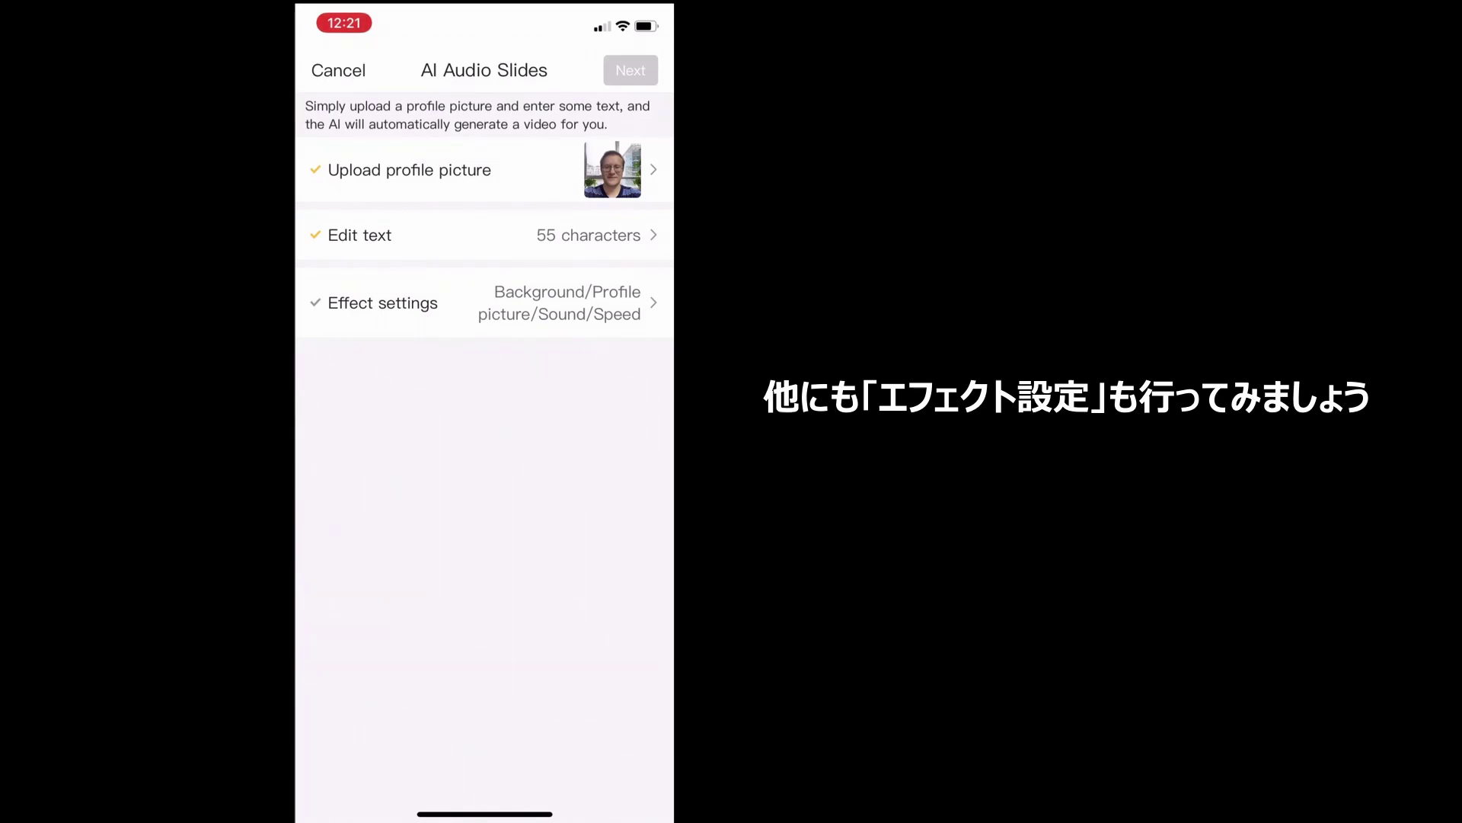
left_click(384, 303)
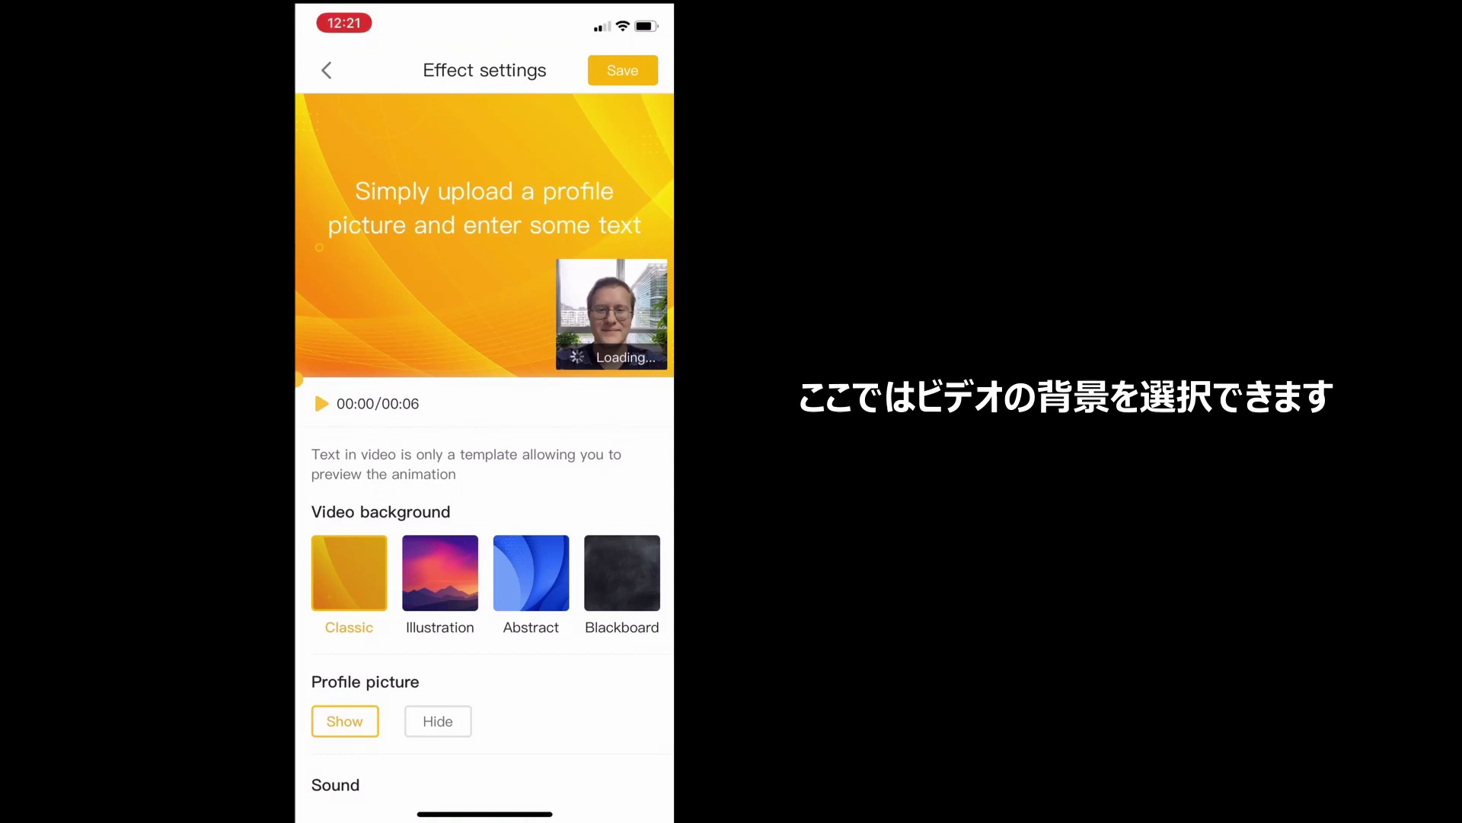
scroll(484, 594, "down", 1)
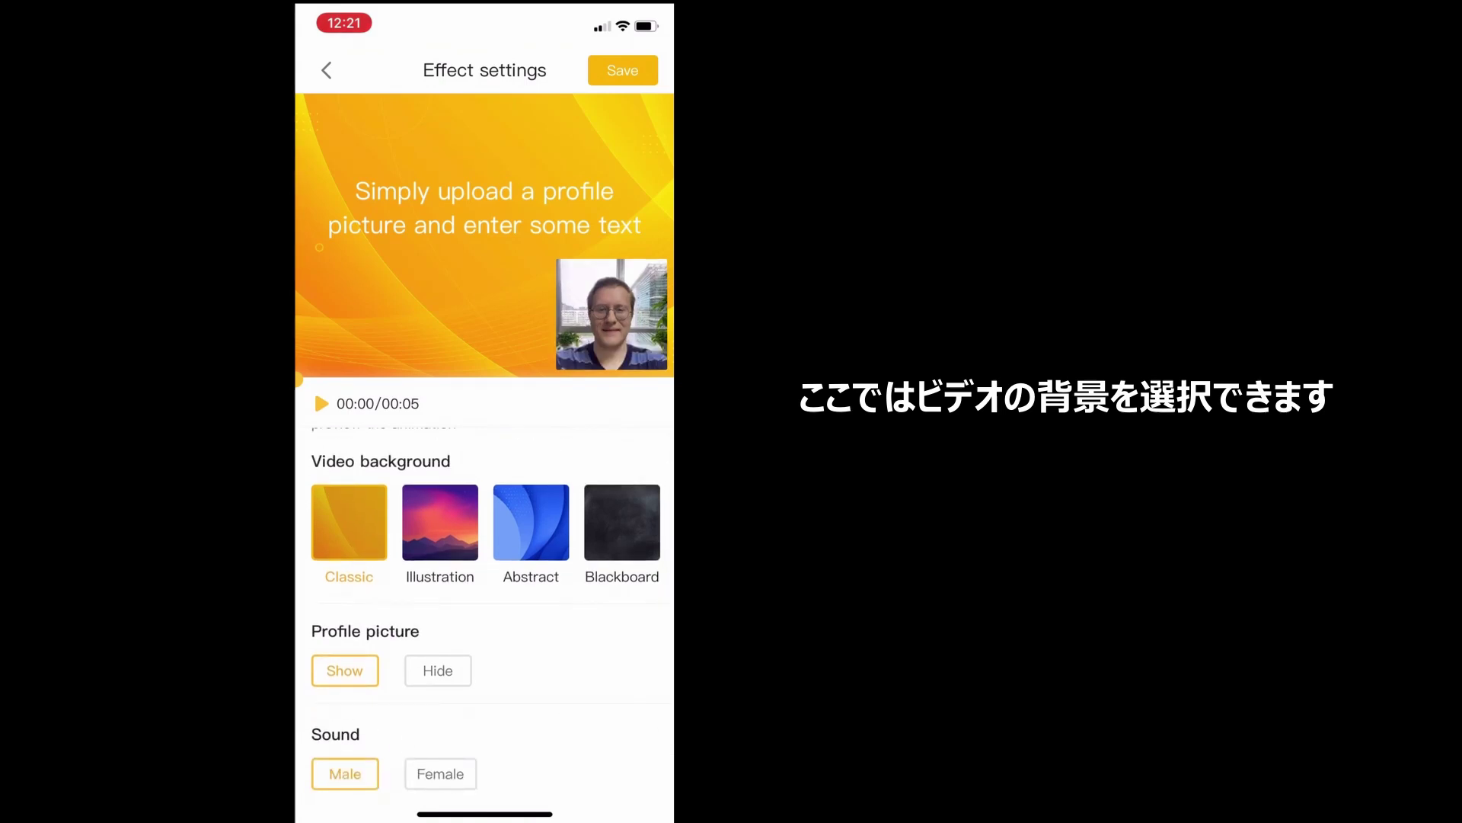
left_click(440, 522)
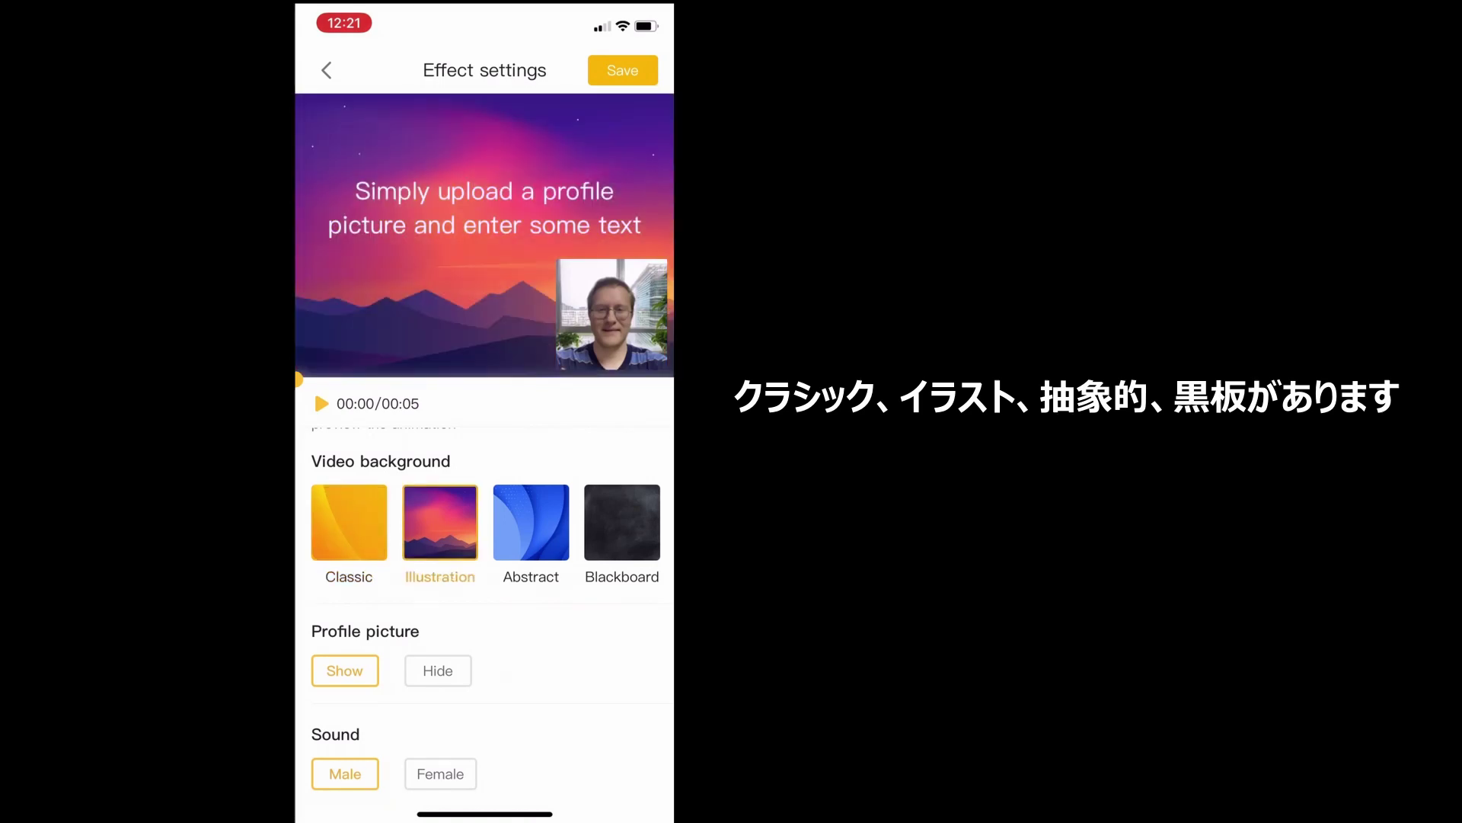
left_click(531, 522)
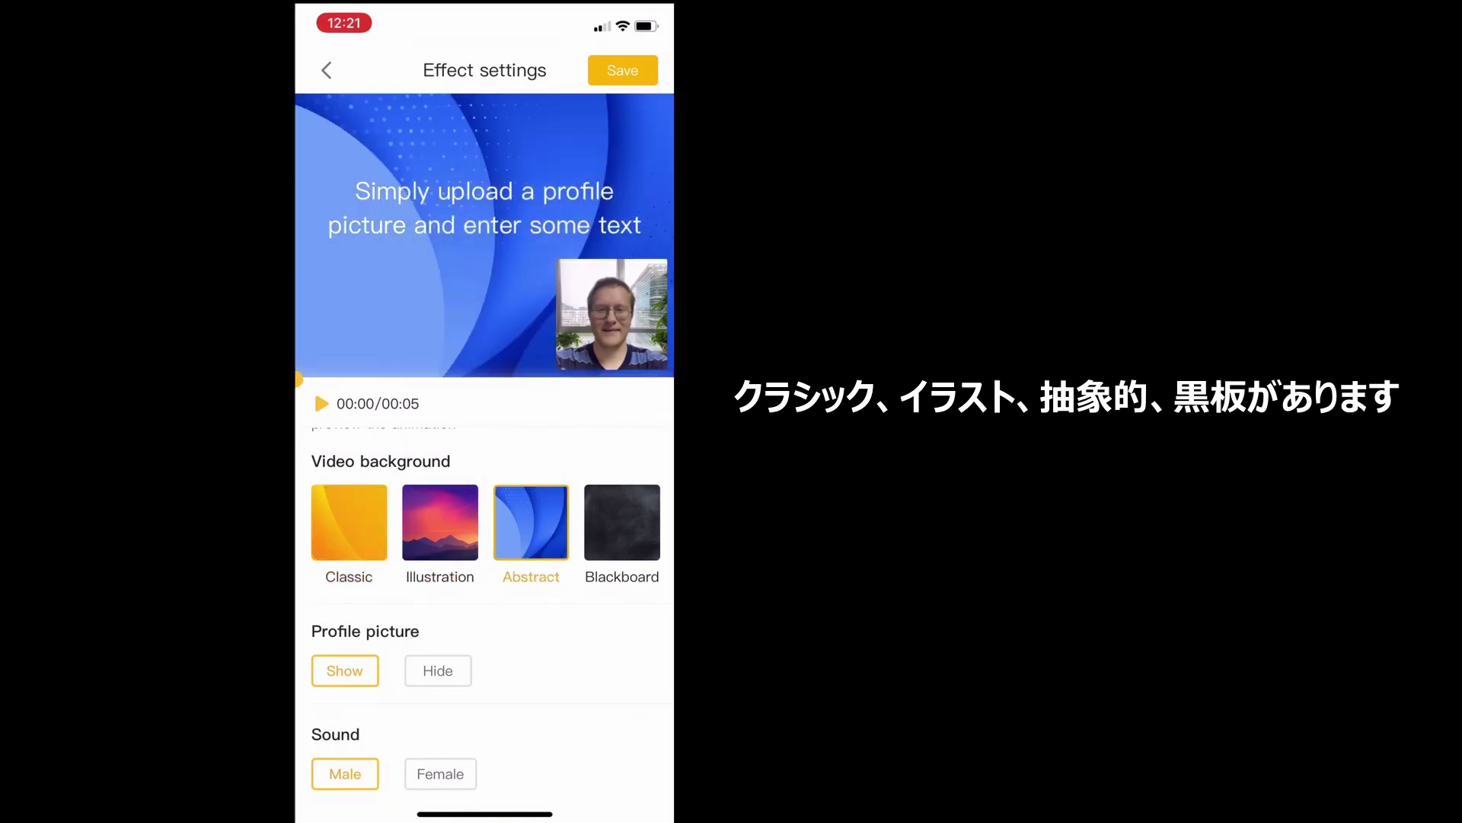
left_click(622, 522)
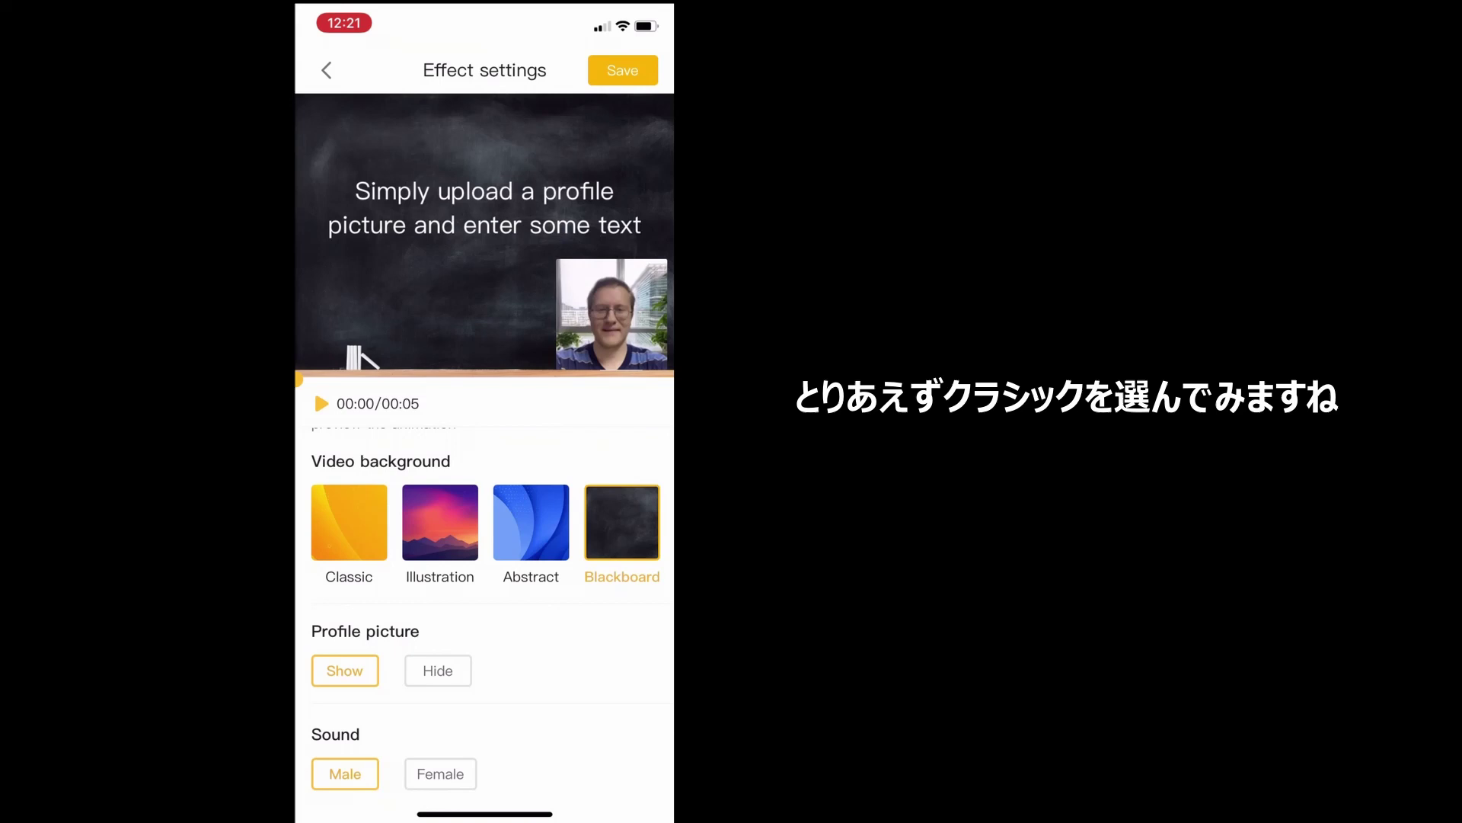
left_click(349, 523)
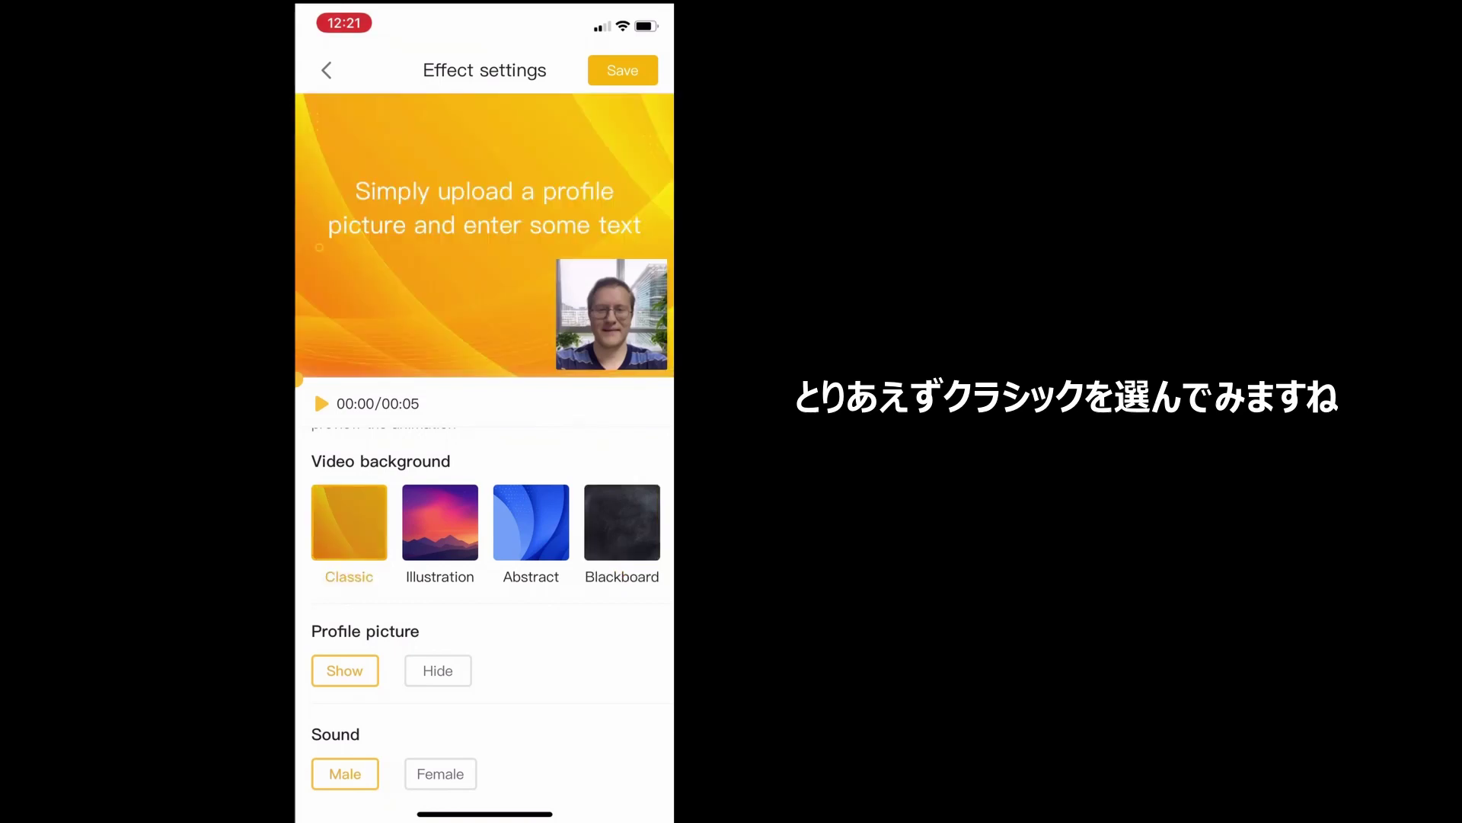
Keep the profile picture shown, a male narration voice and 1X speed.
scroll(484, 609, "down", 3)
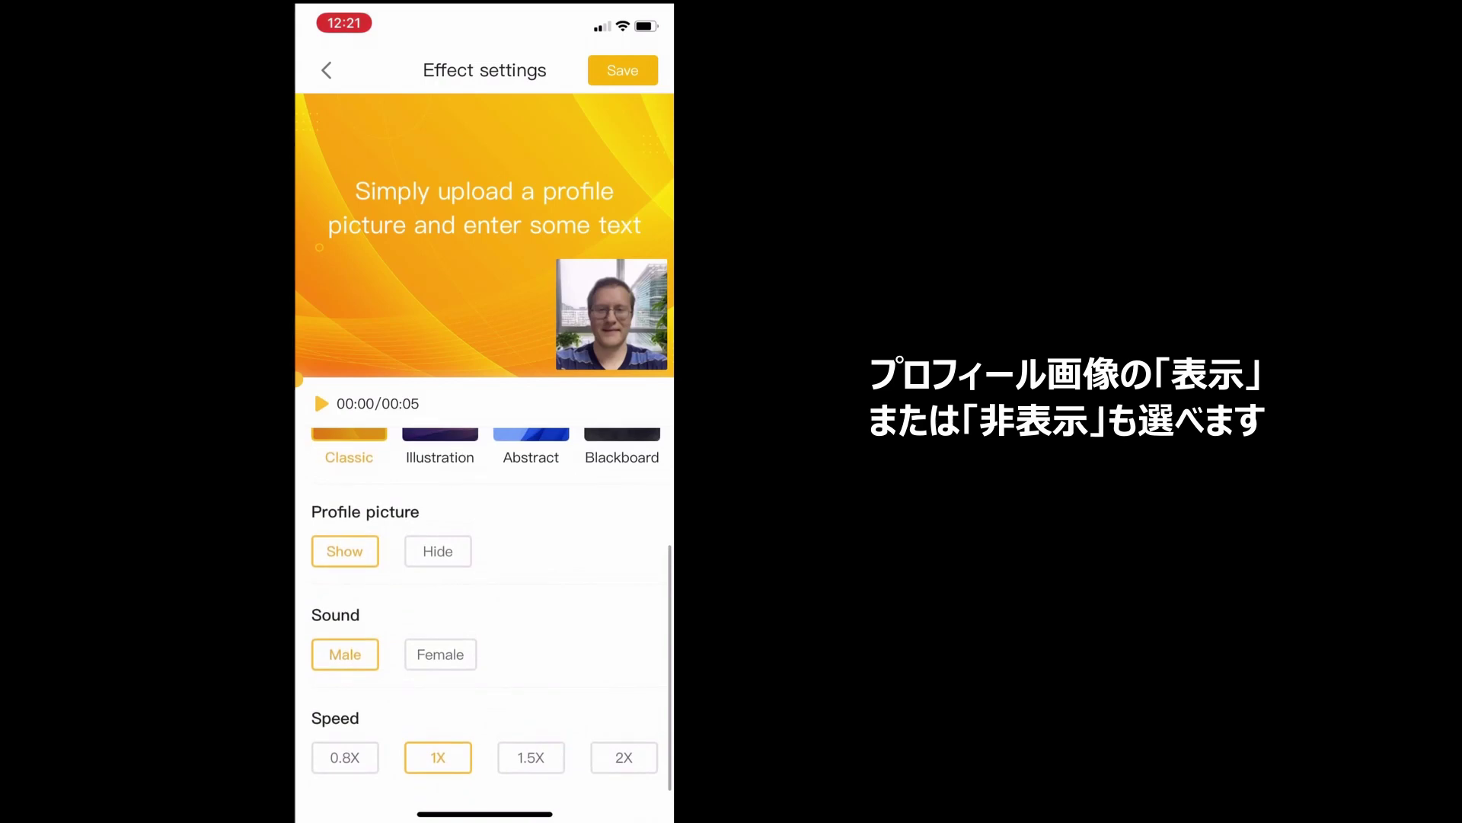
left_click(438, 551)
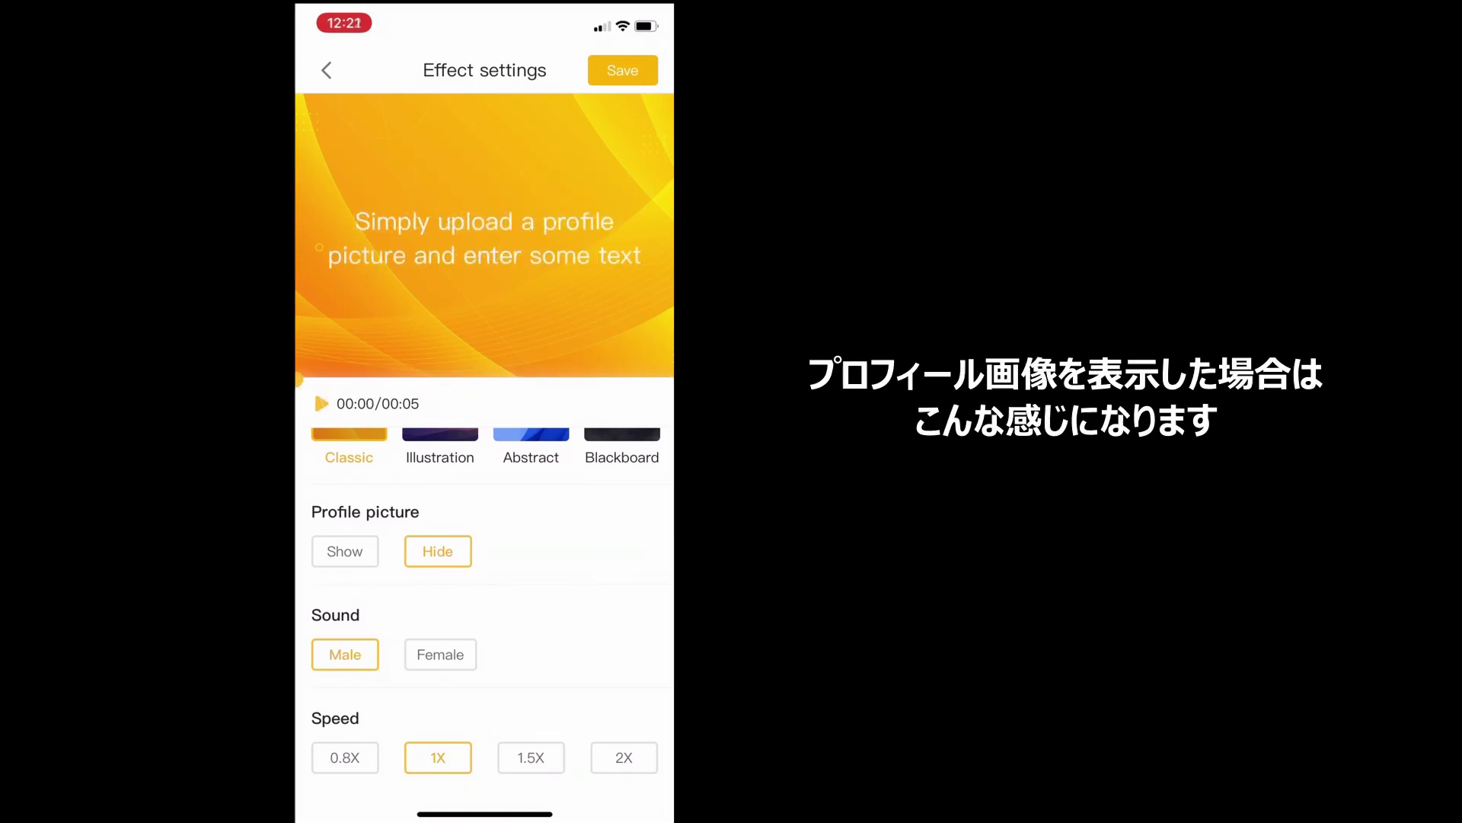
left_click(344, 551)
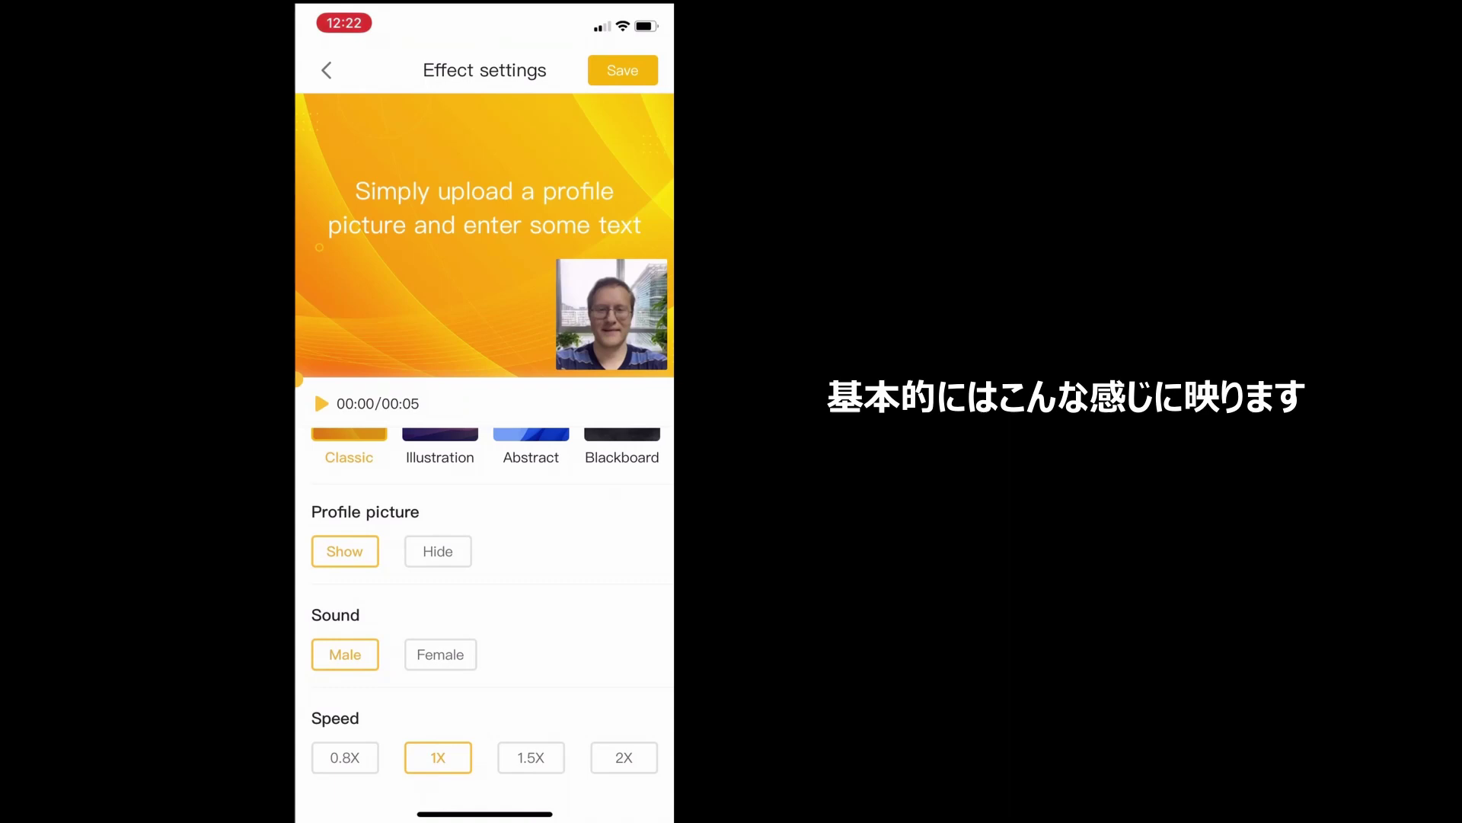
scroll(491, 610, "down", 2)
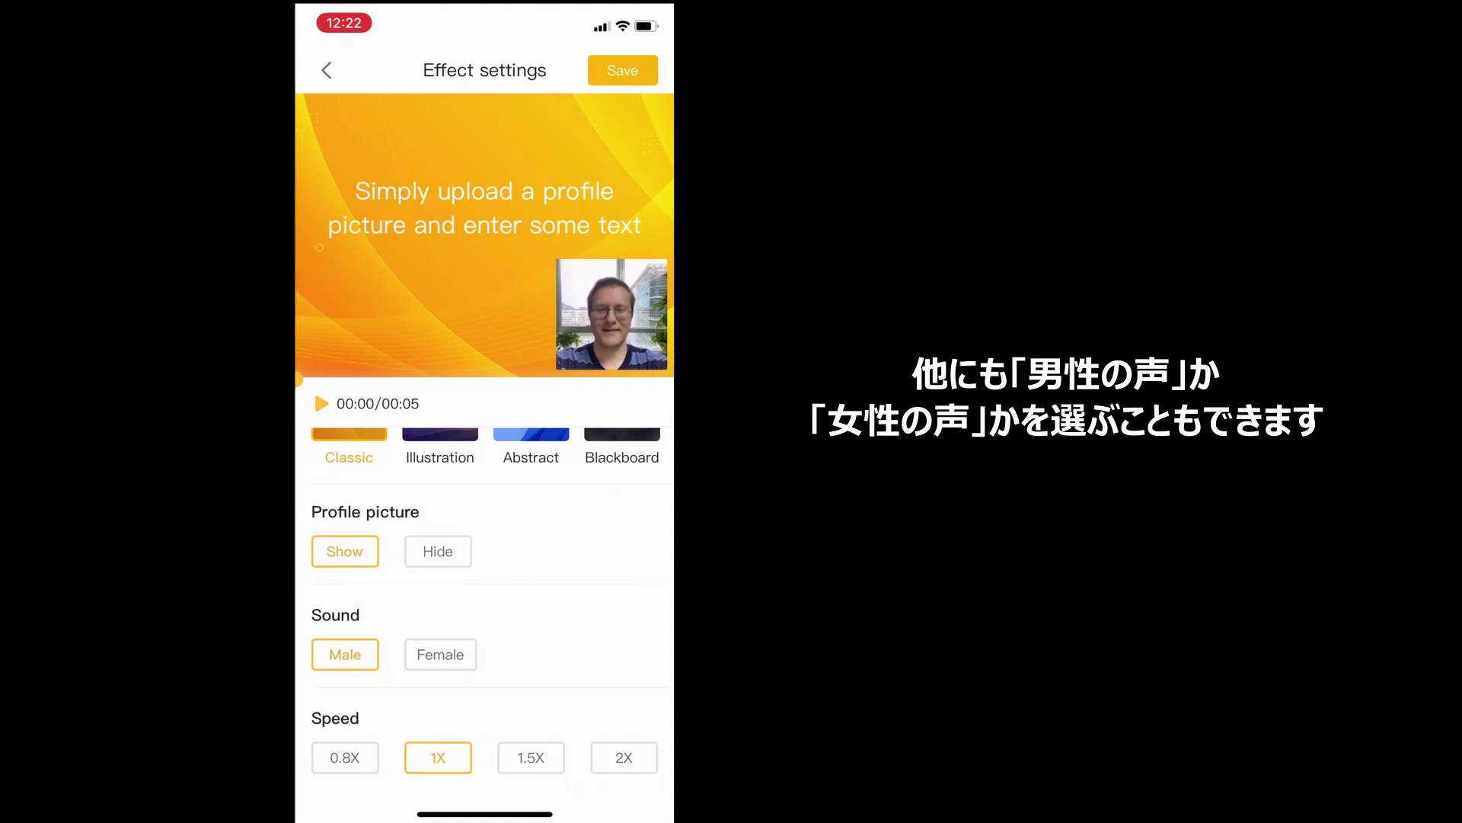
left_click(440, 654)
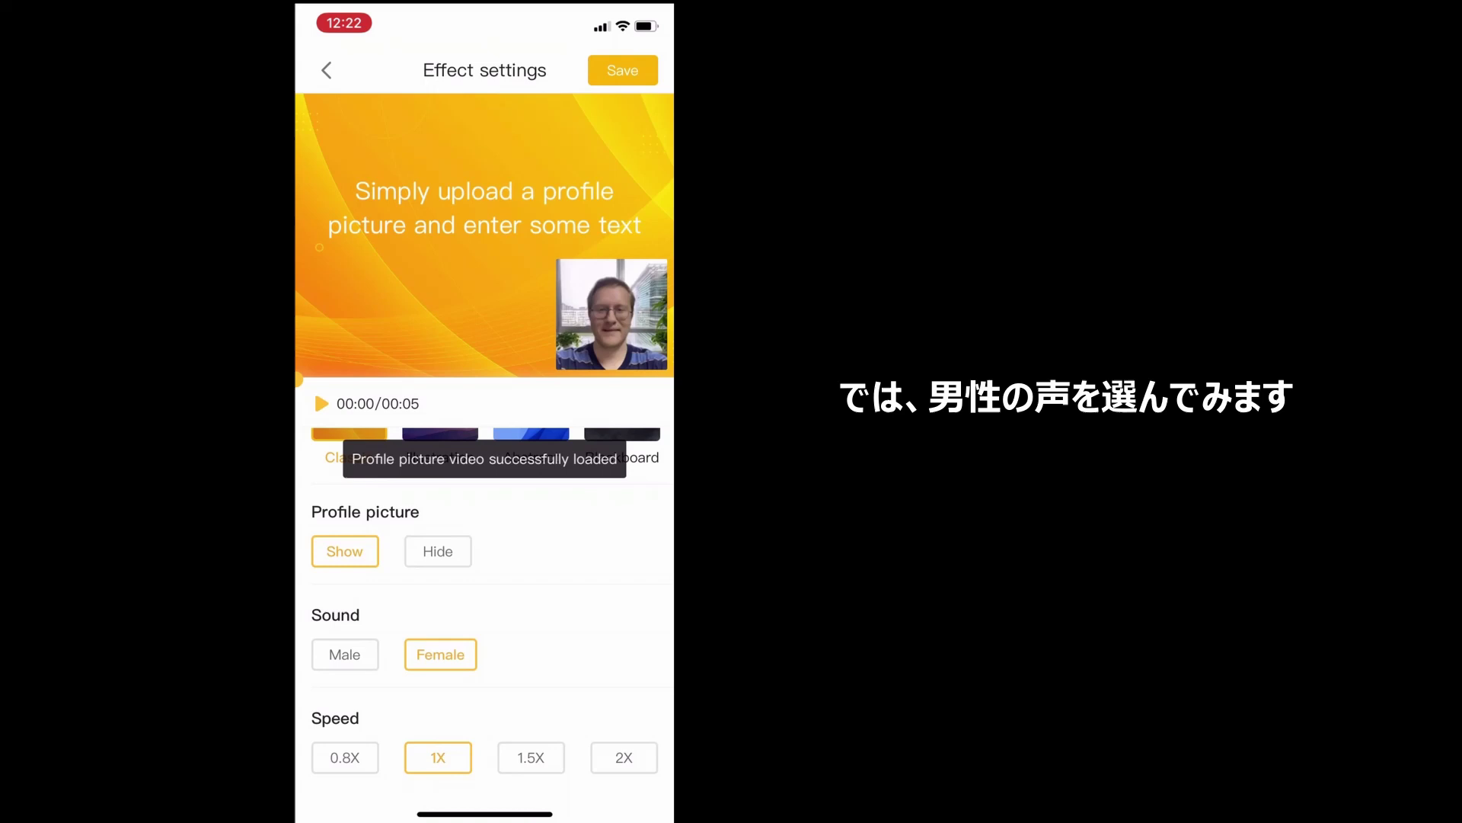
left_click(345, 654)
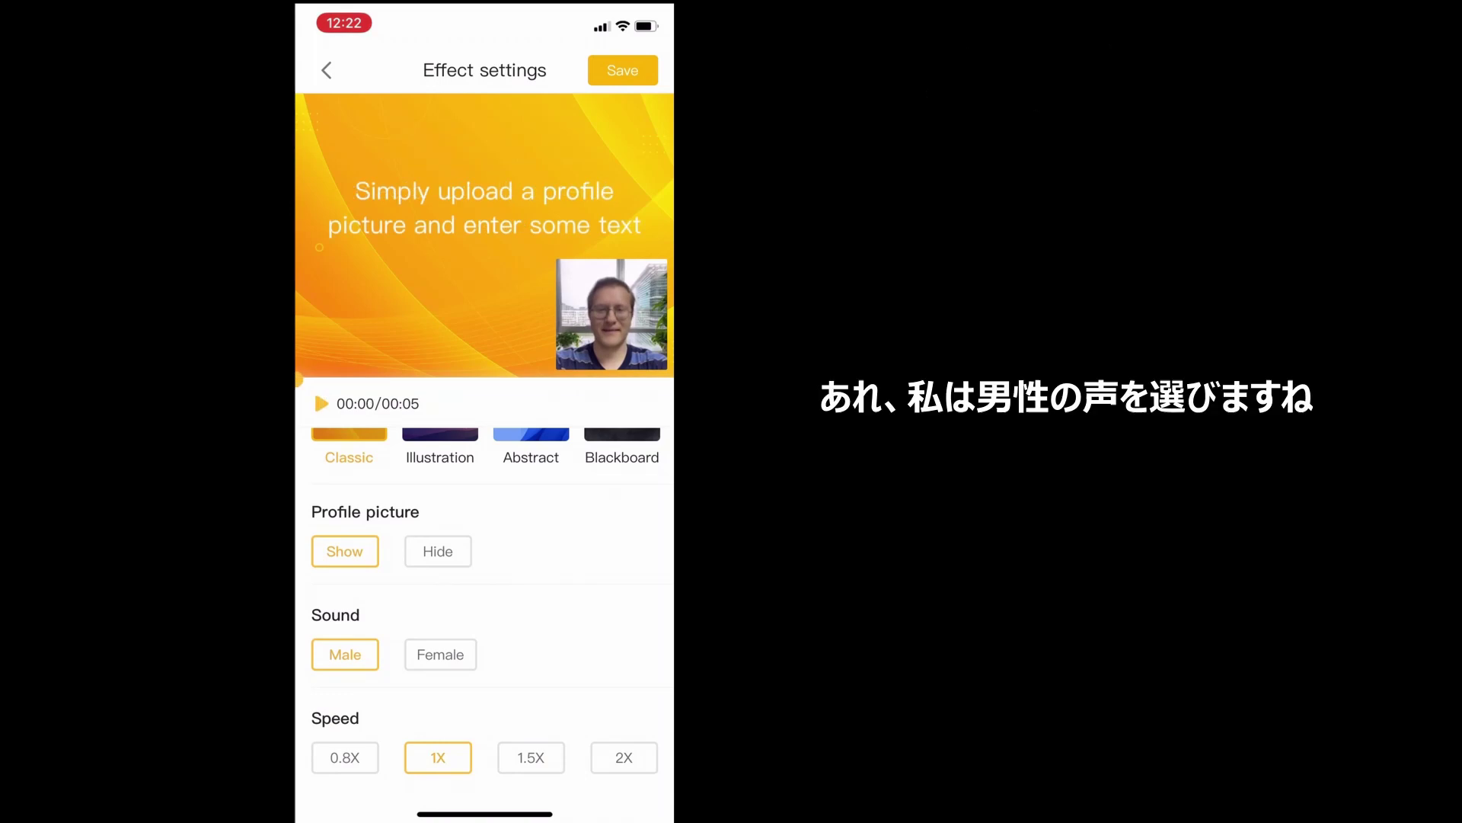
scroll(484, 601, "down", 2)
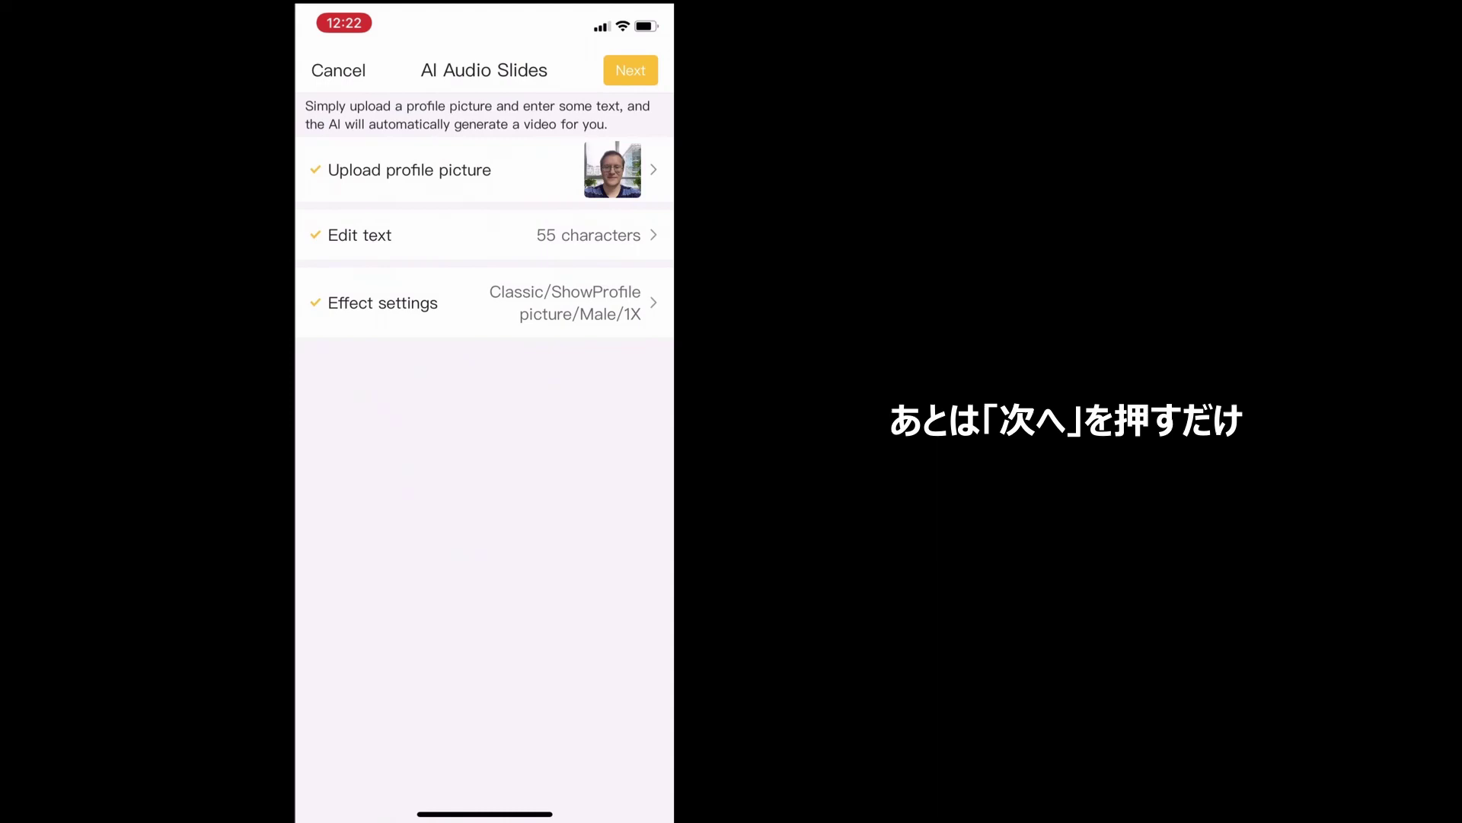
Submit the audio slides for generation and review the item form fields.
left_click(631, 70)
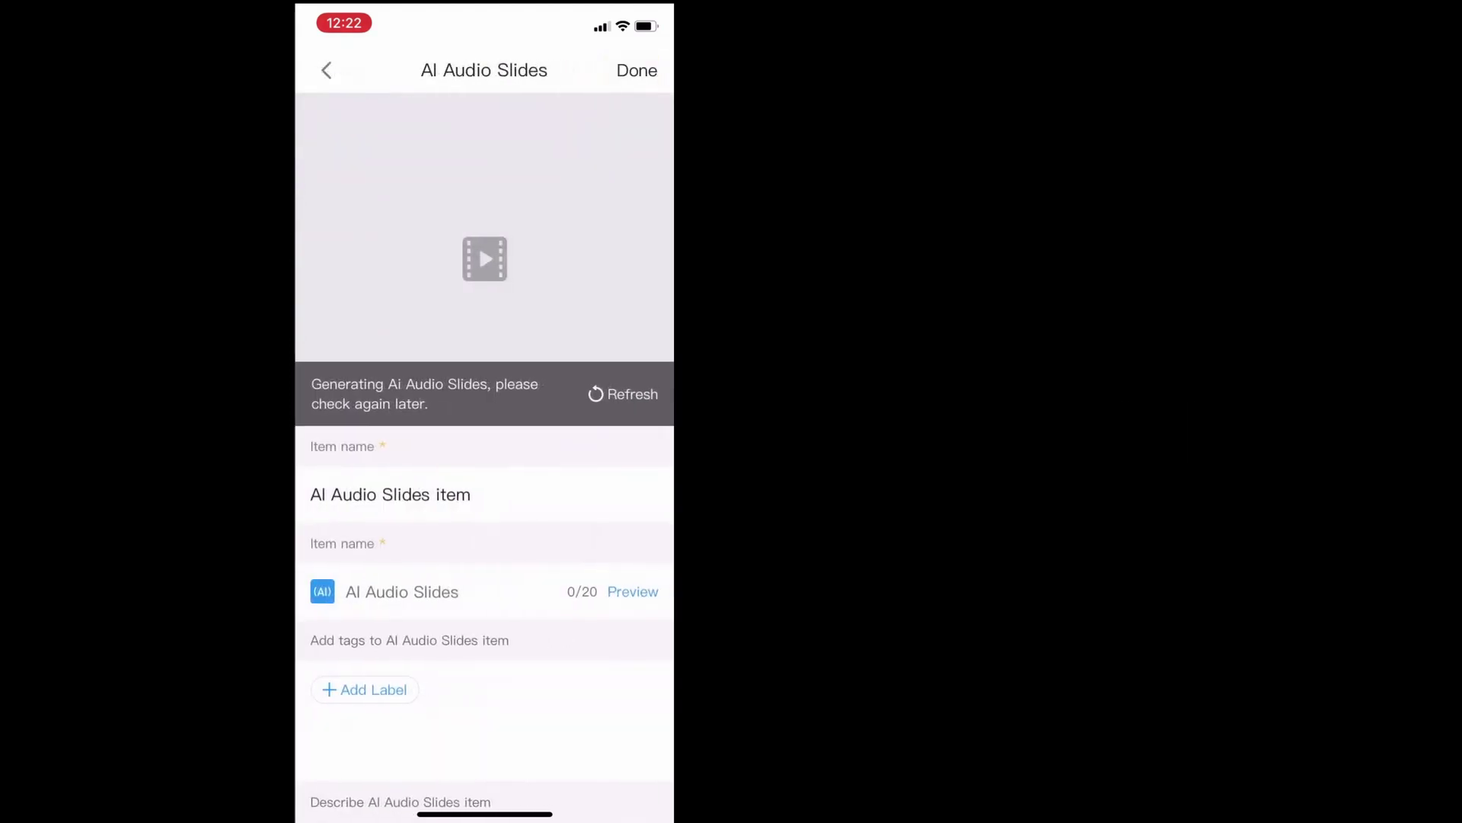
scroll(484, 457, "down", 5)
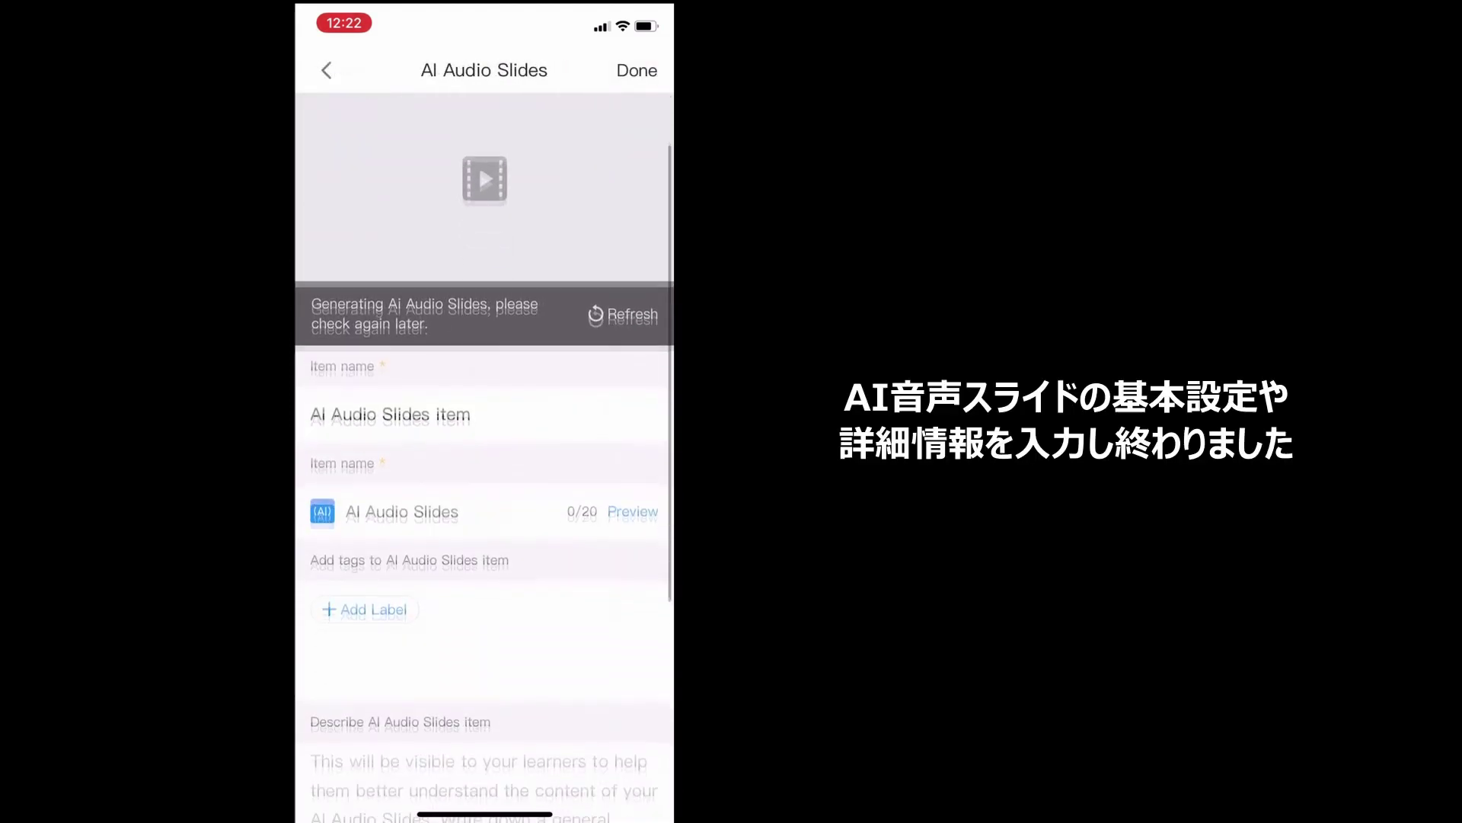
scroll(484, 457, "down", 2)
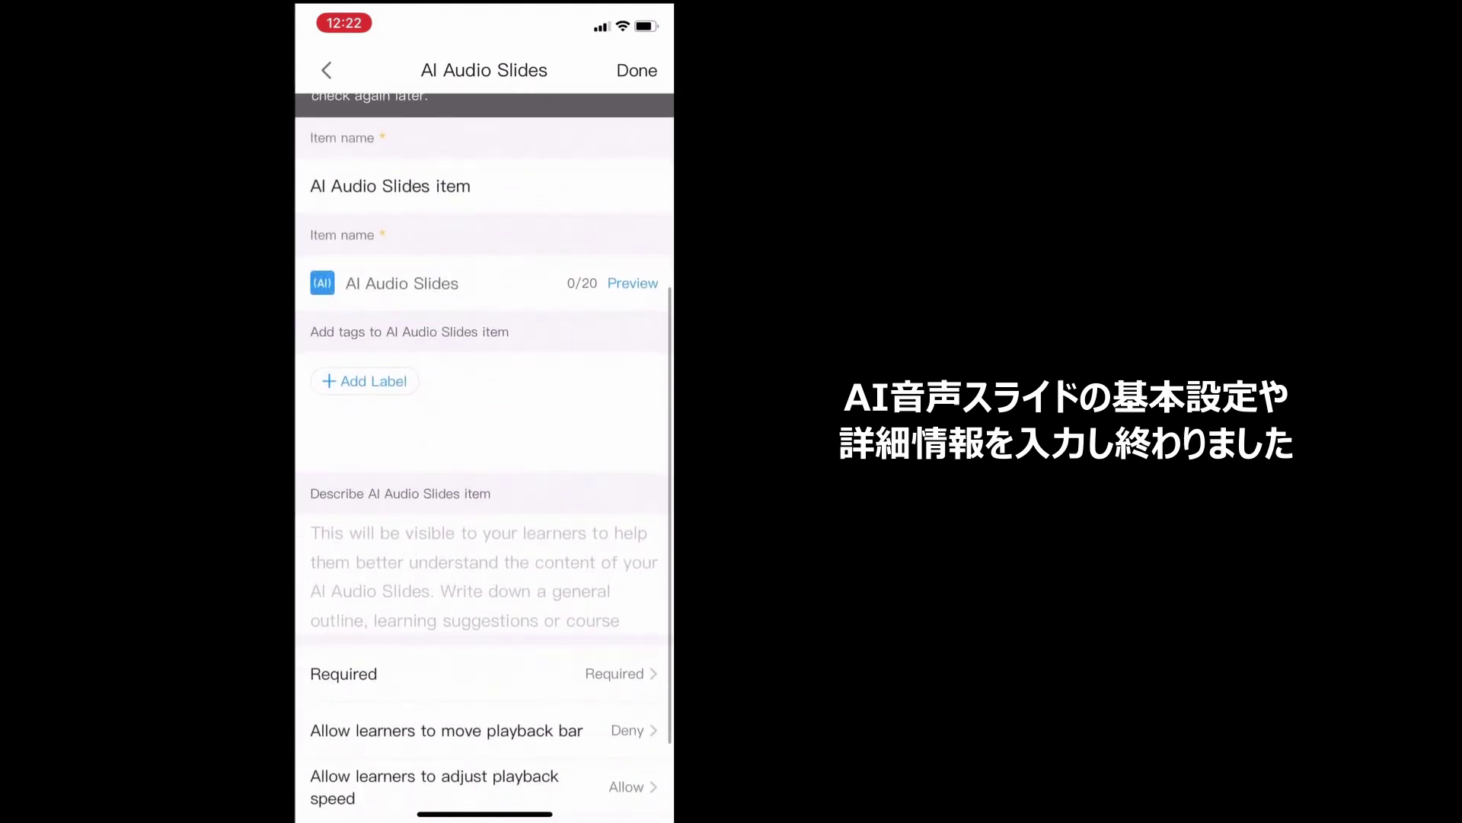
scroll(484, 457, "down", 1)
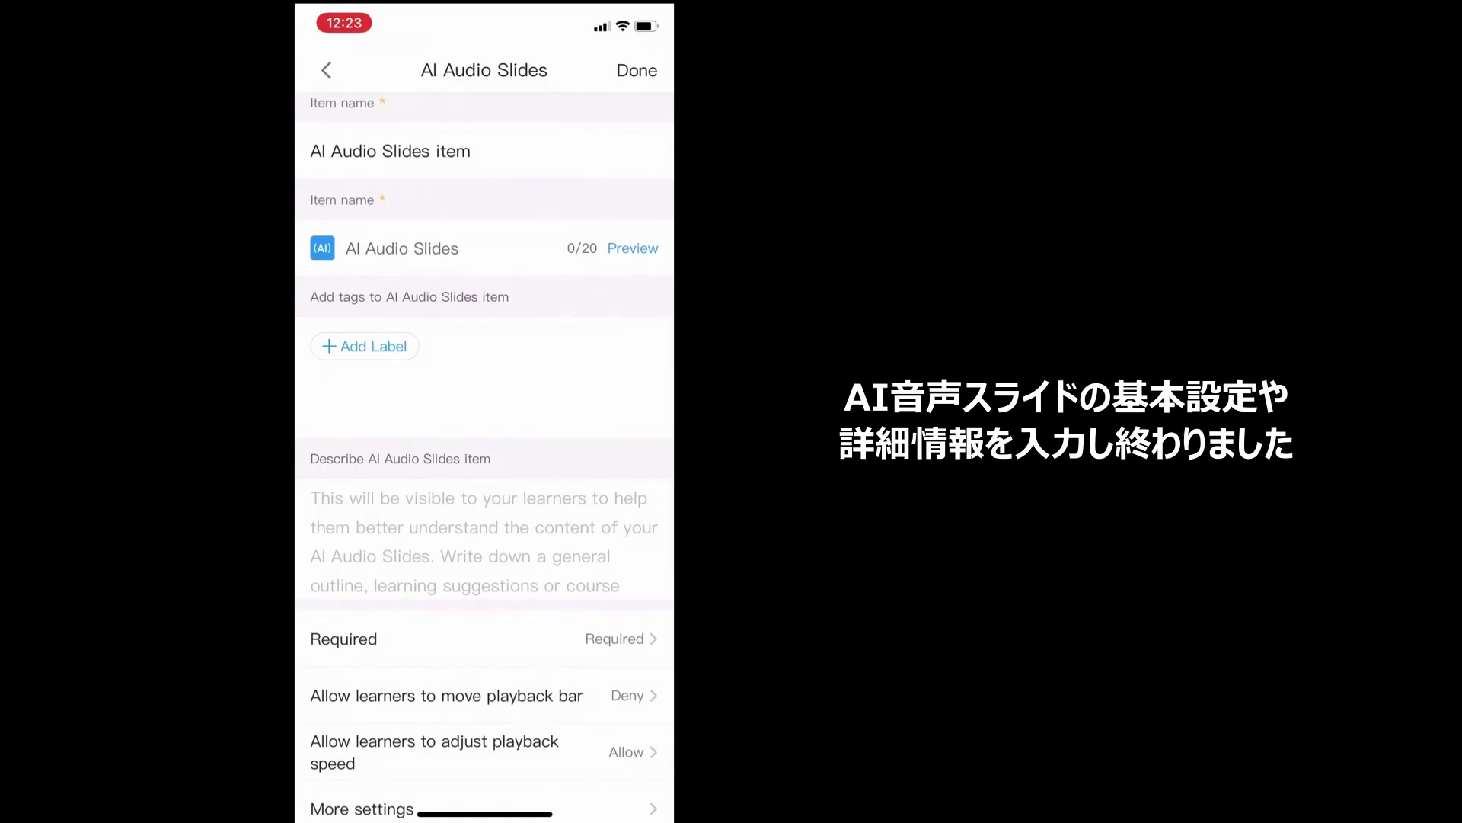
scroll(484, 457, "up", 1)
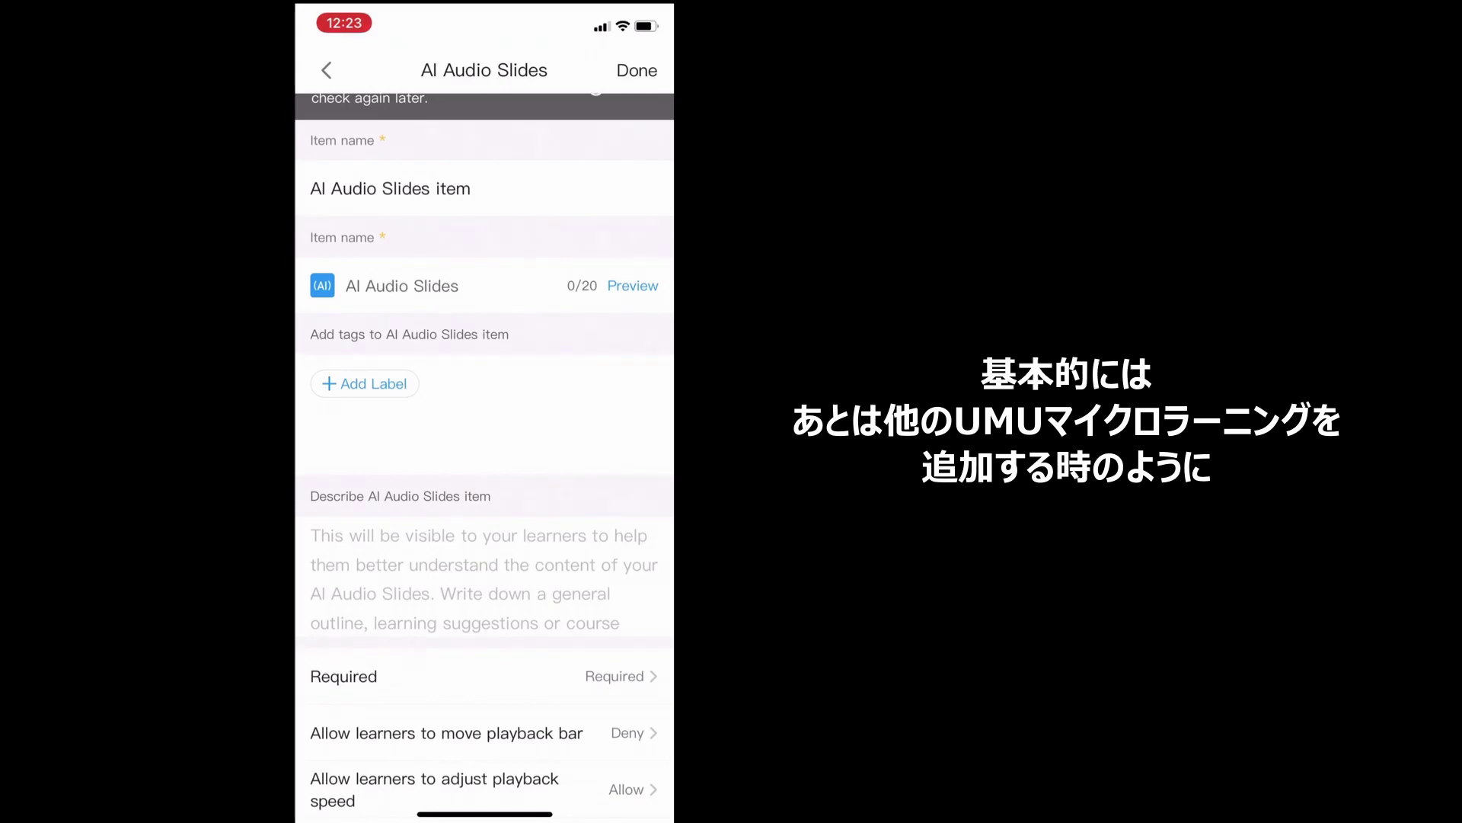
scroll(484, 457, "up", 1)
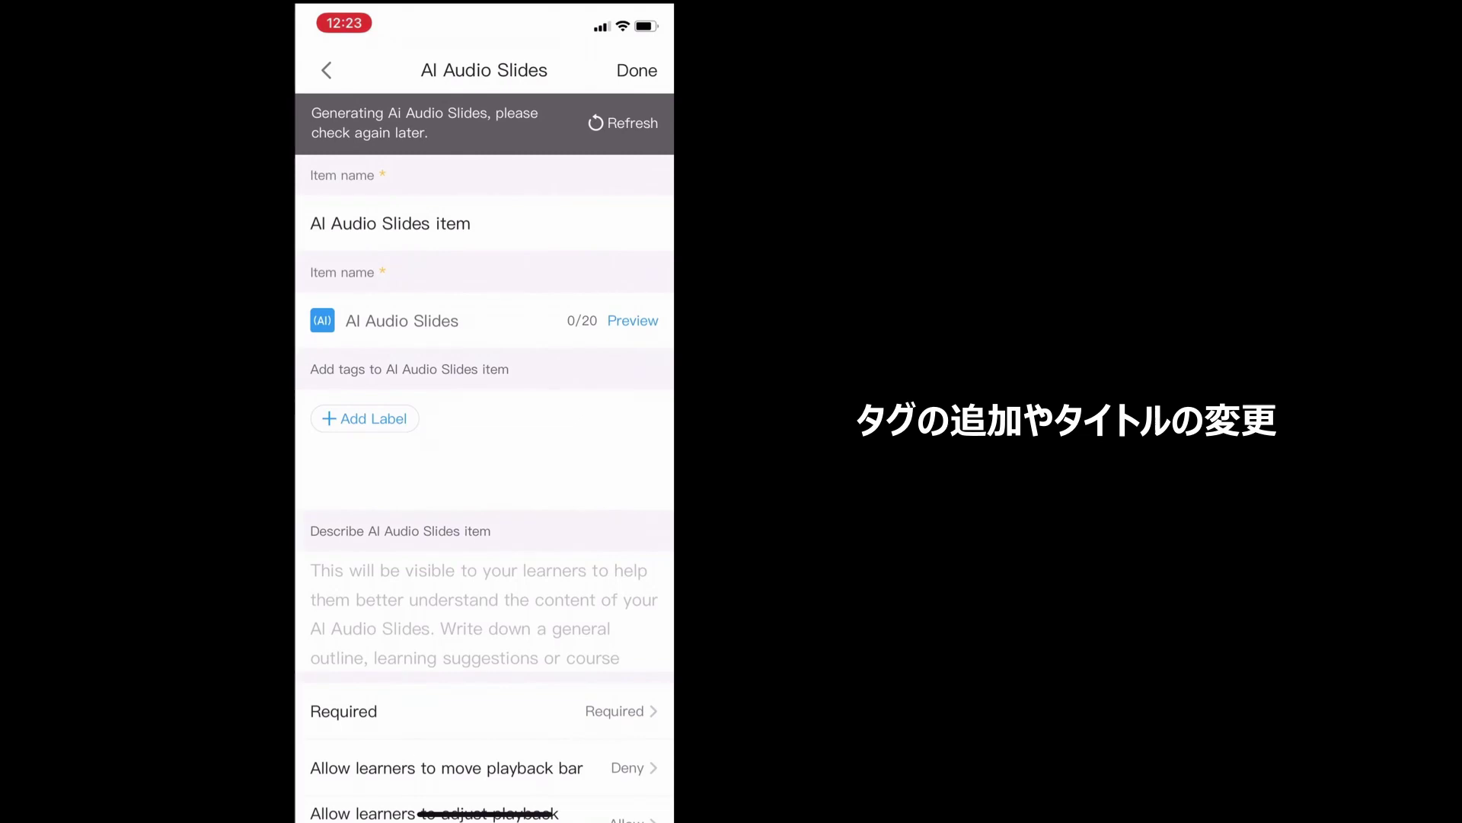
scroll(485, 457, "down", 4)
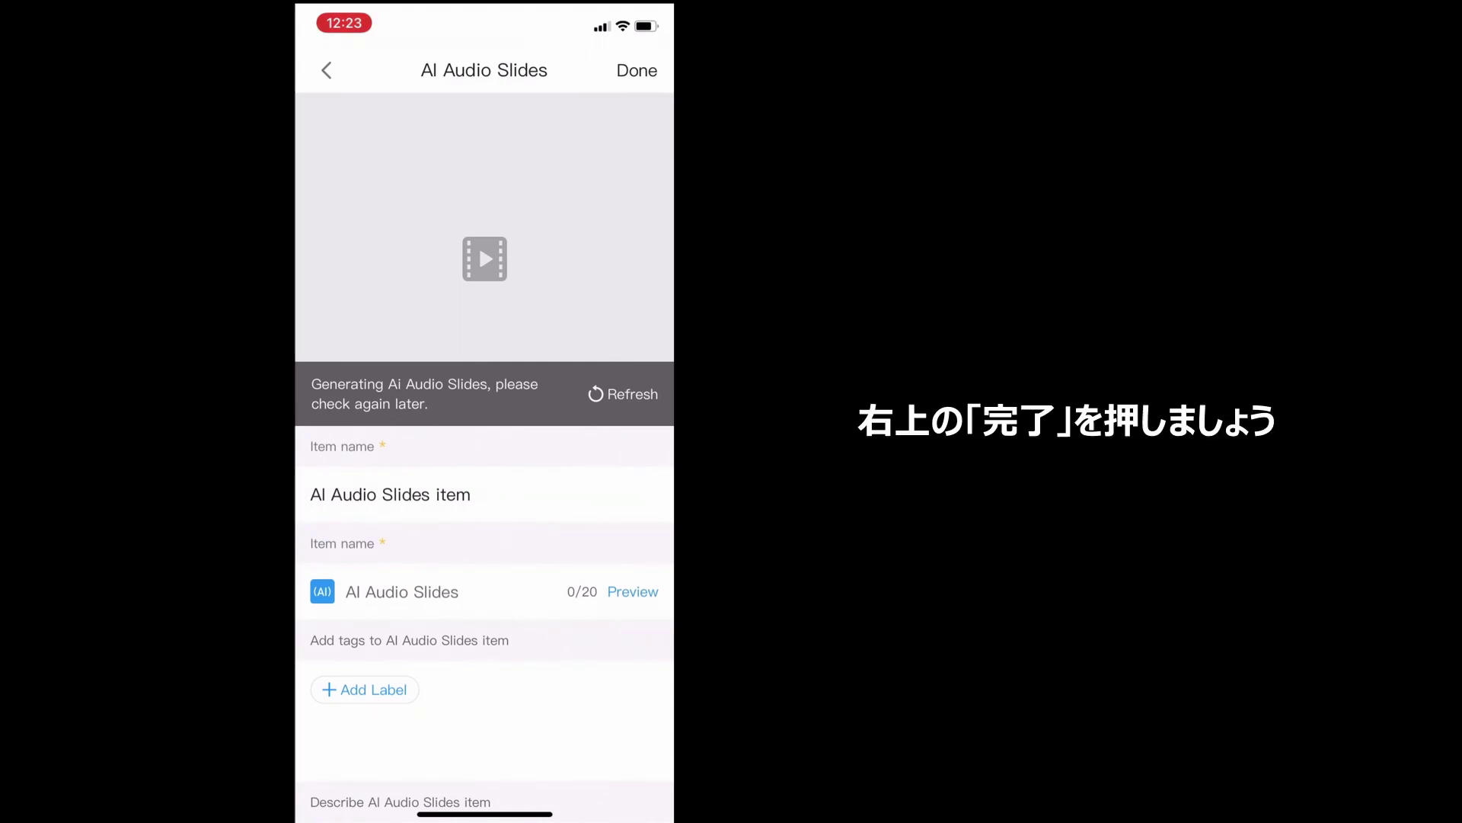
Finish the item, open 'AI Audio Slides item' from the course, and review its text and overview.
left_click(637, 71)
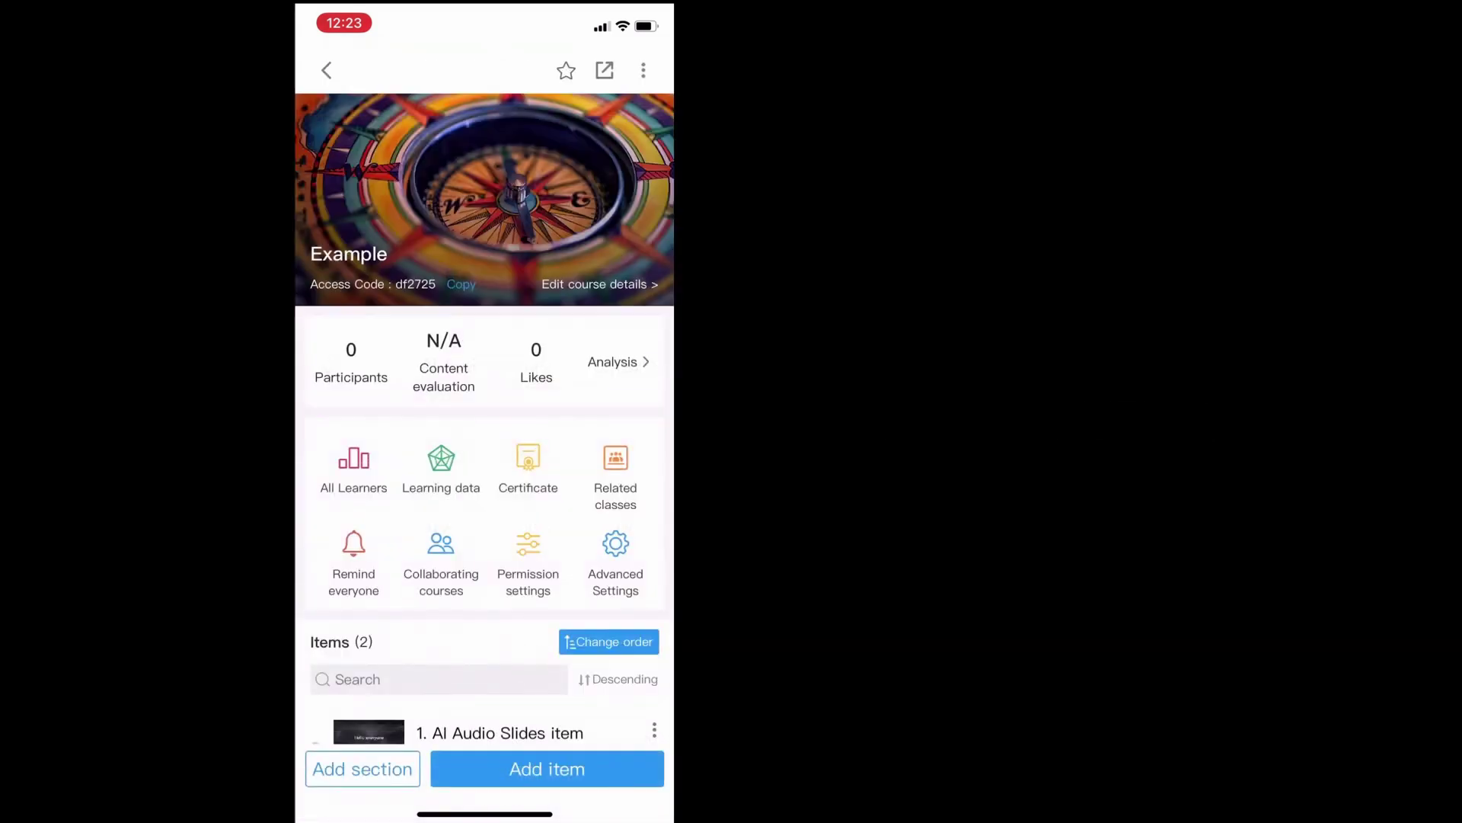
scroll(485, 419, "down", 3)
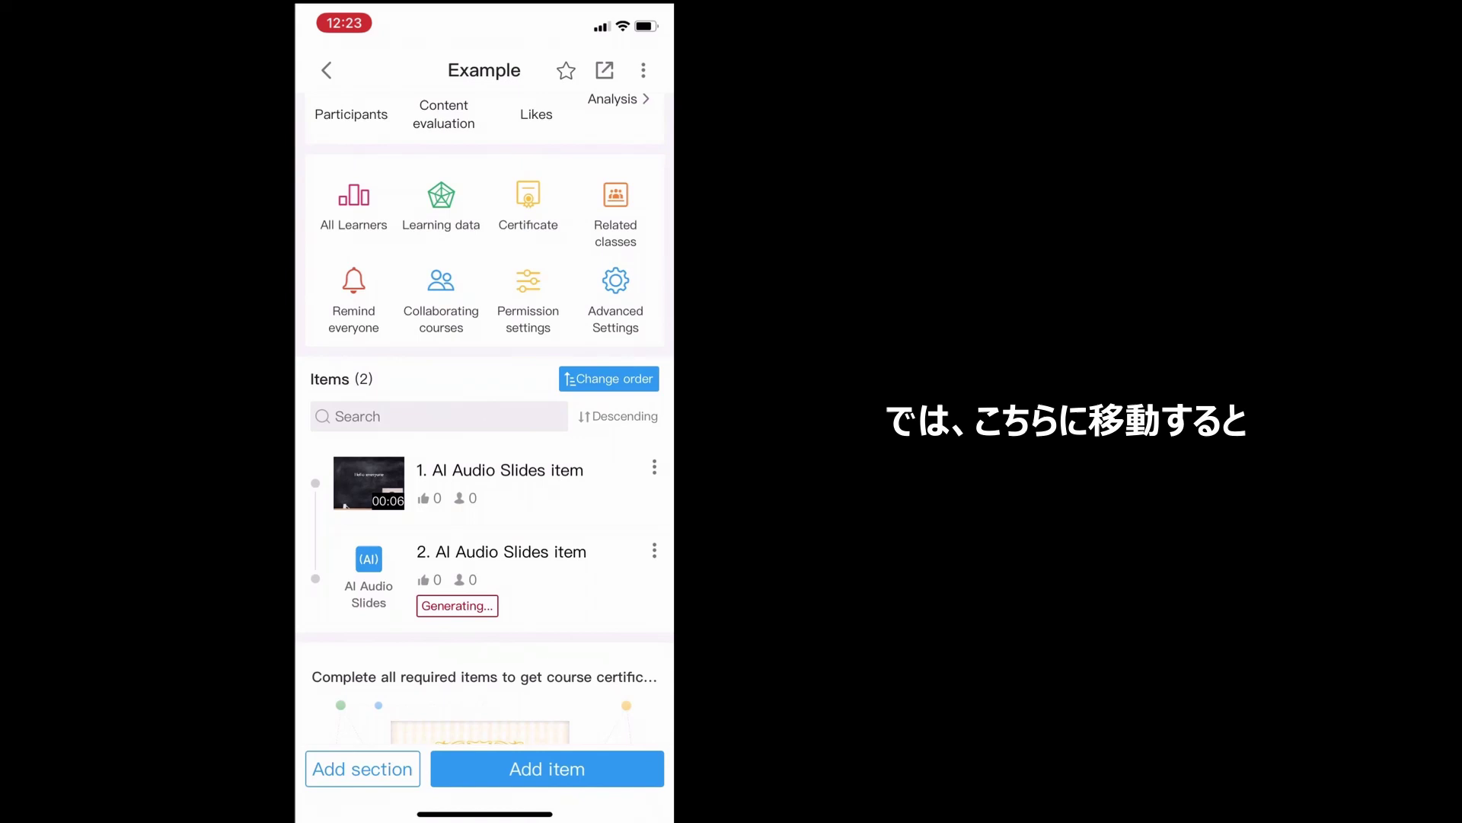
left_click(501, 551)
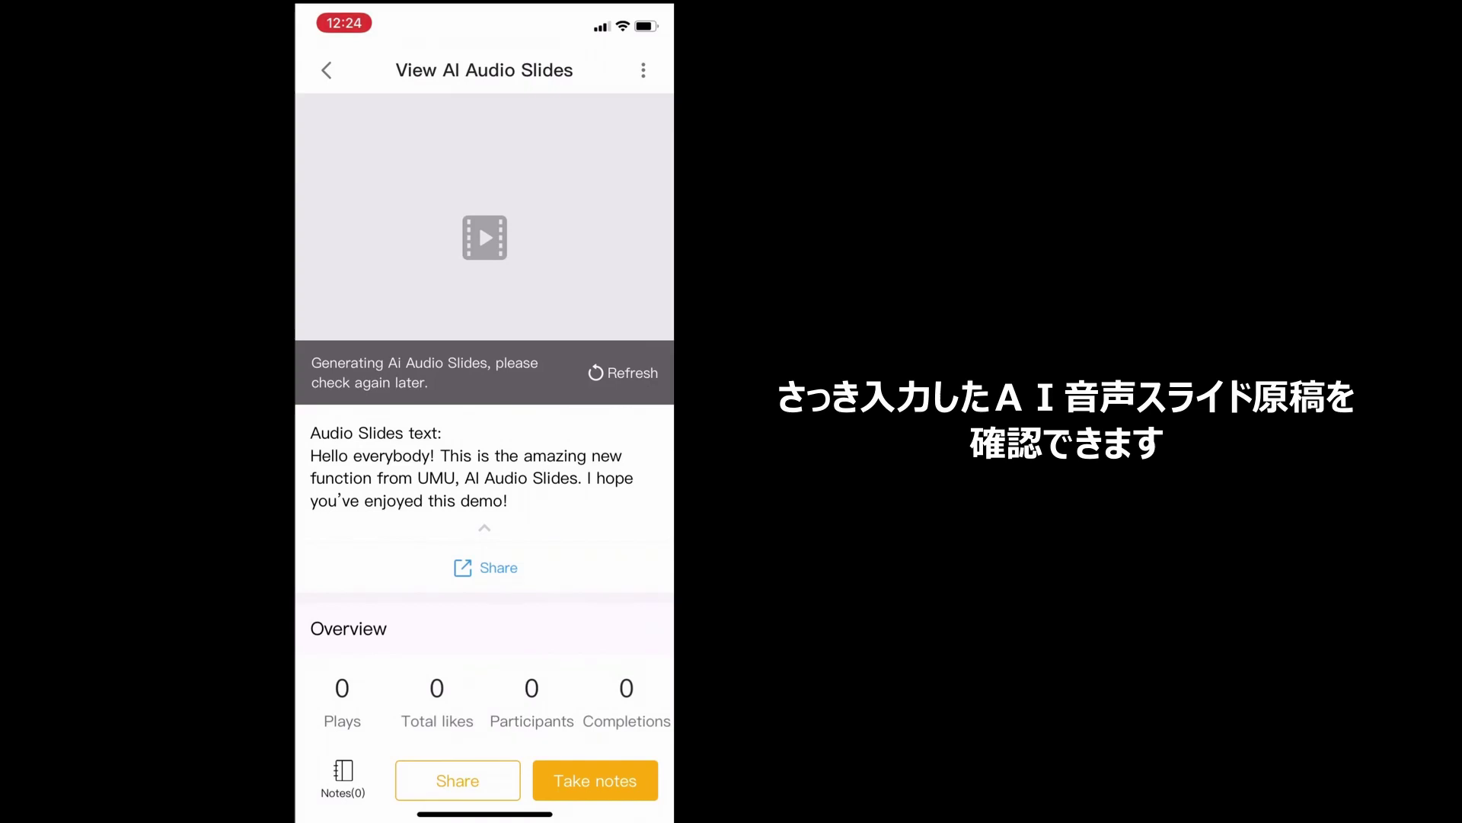
scroll(484, 457, "down", 2)
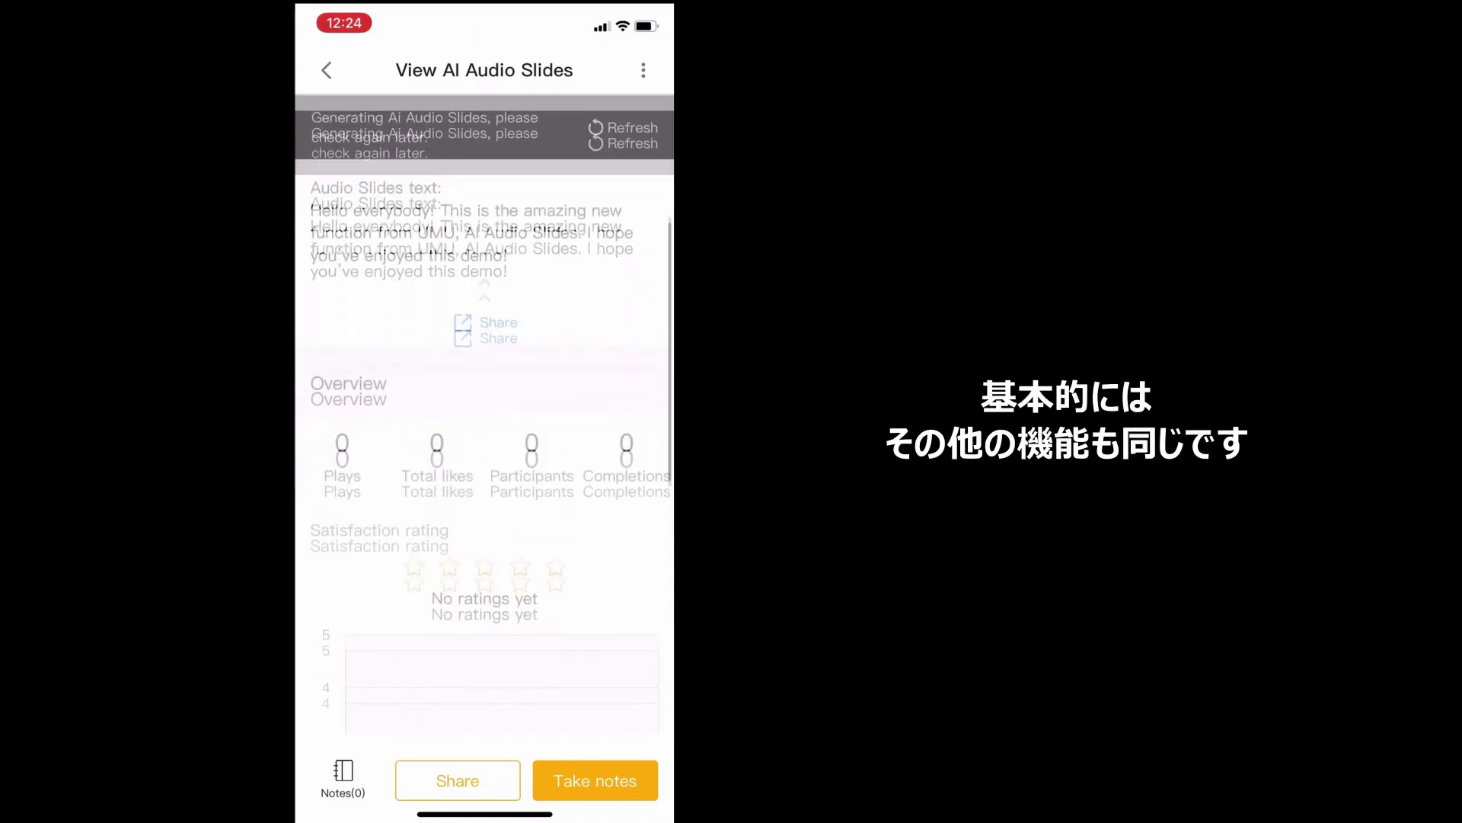
scroll(485, 427, "down", 10)
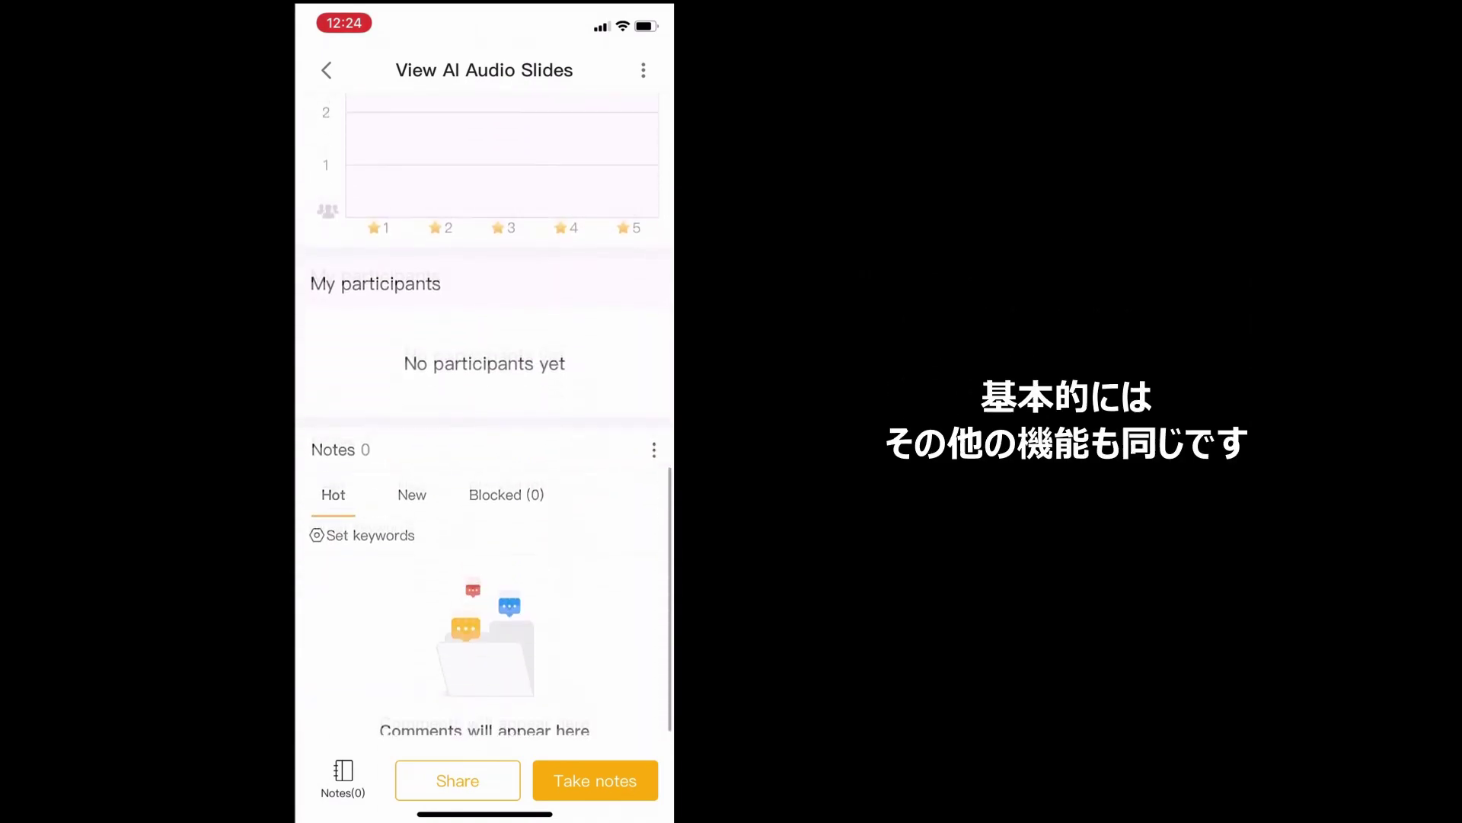
scroll(485, 411, "up", 8)
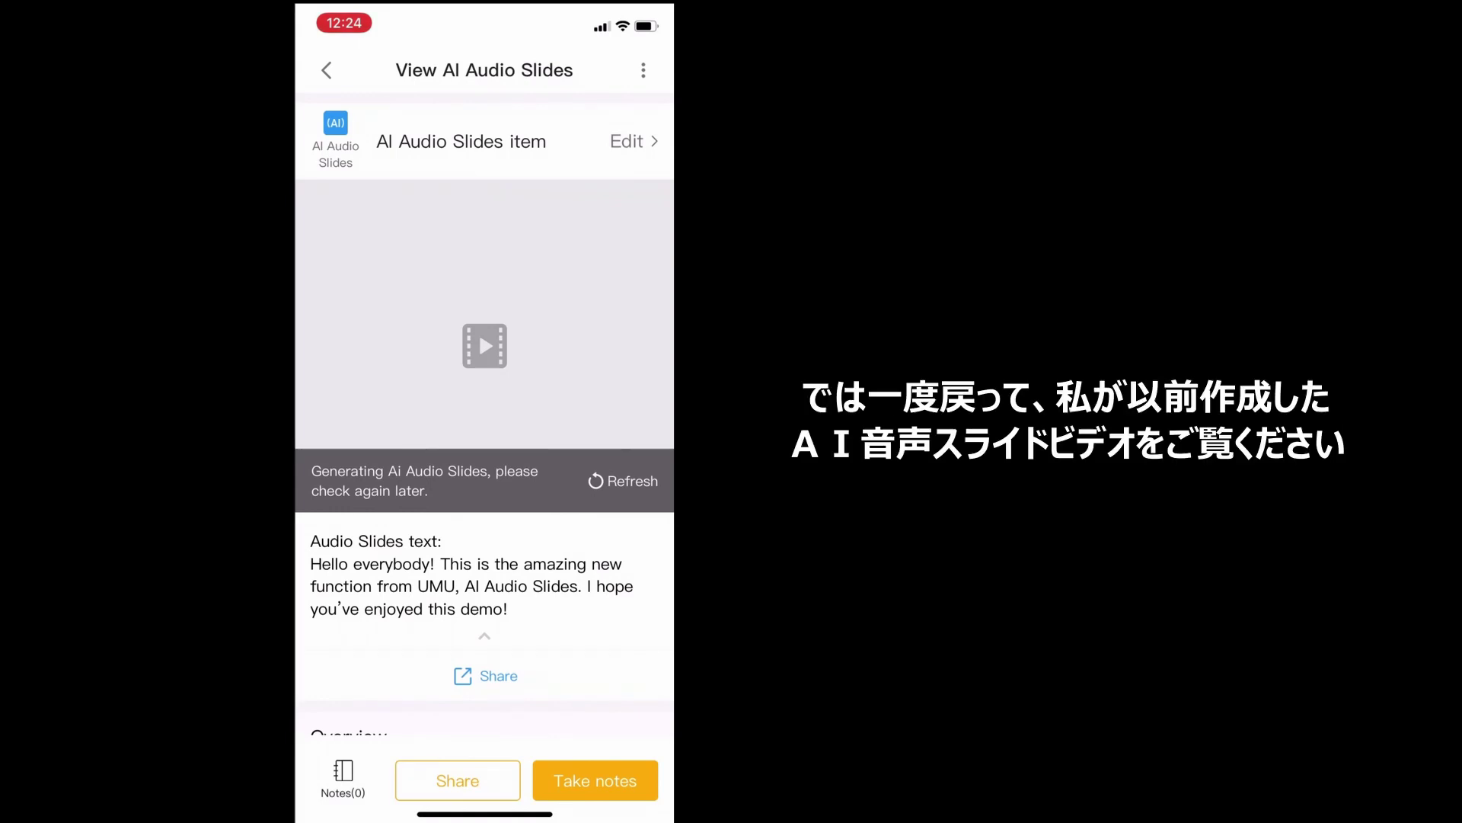
Go back to the Example course and open item 1, the already generated AI Audio Slides video.
left_click(326, 70)
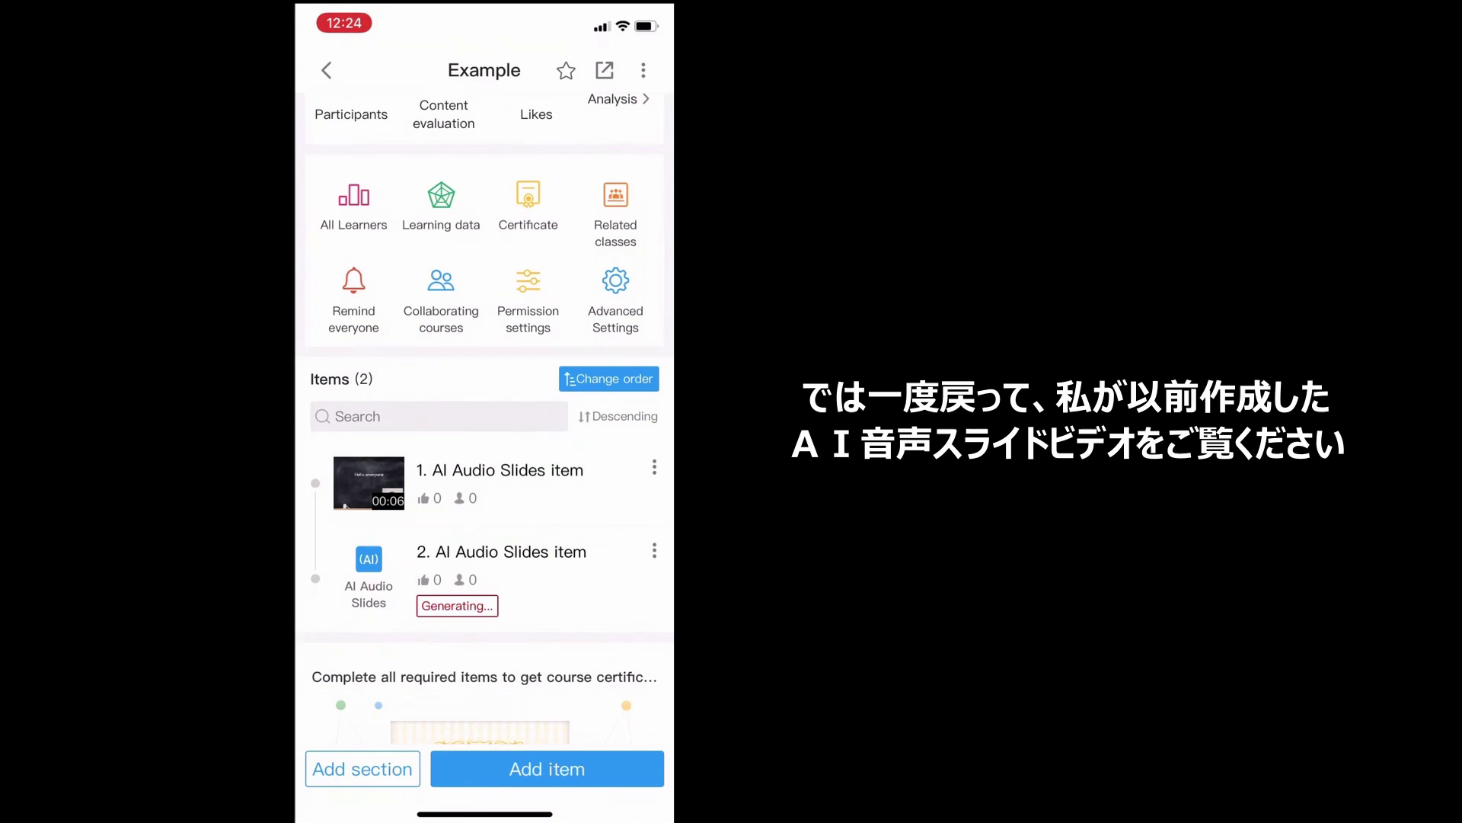
left_click(500, 481)
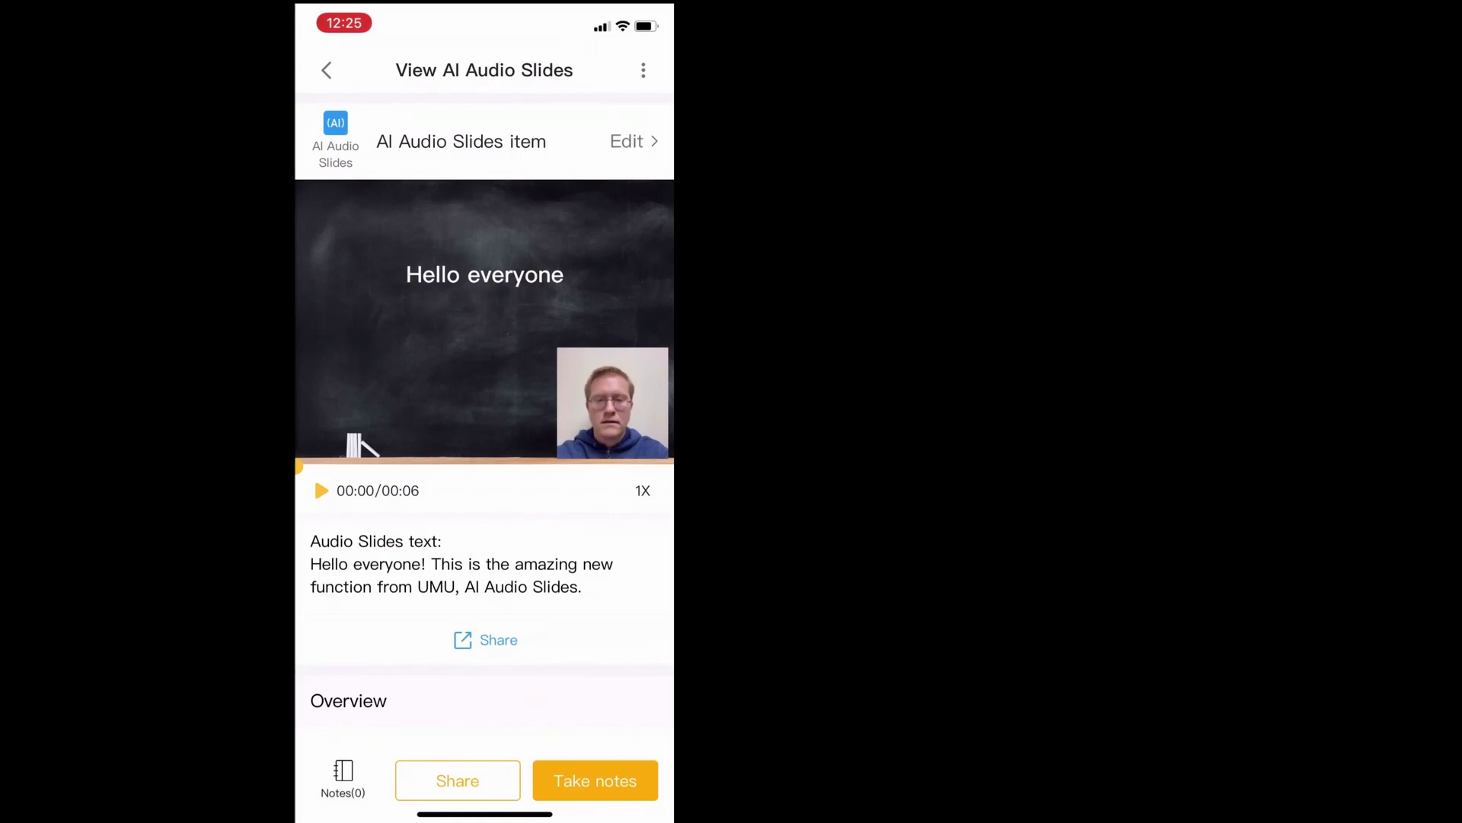
left_click(326, 71)
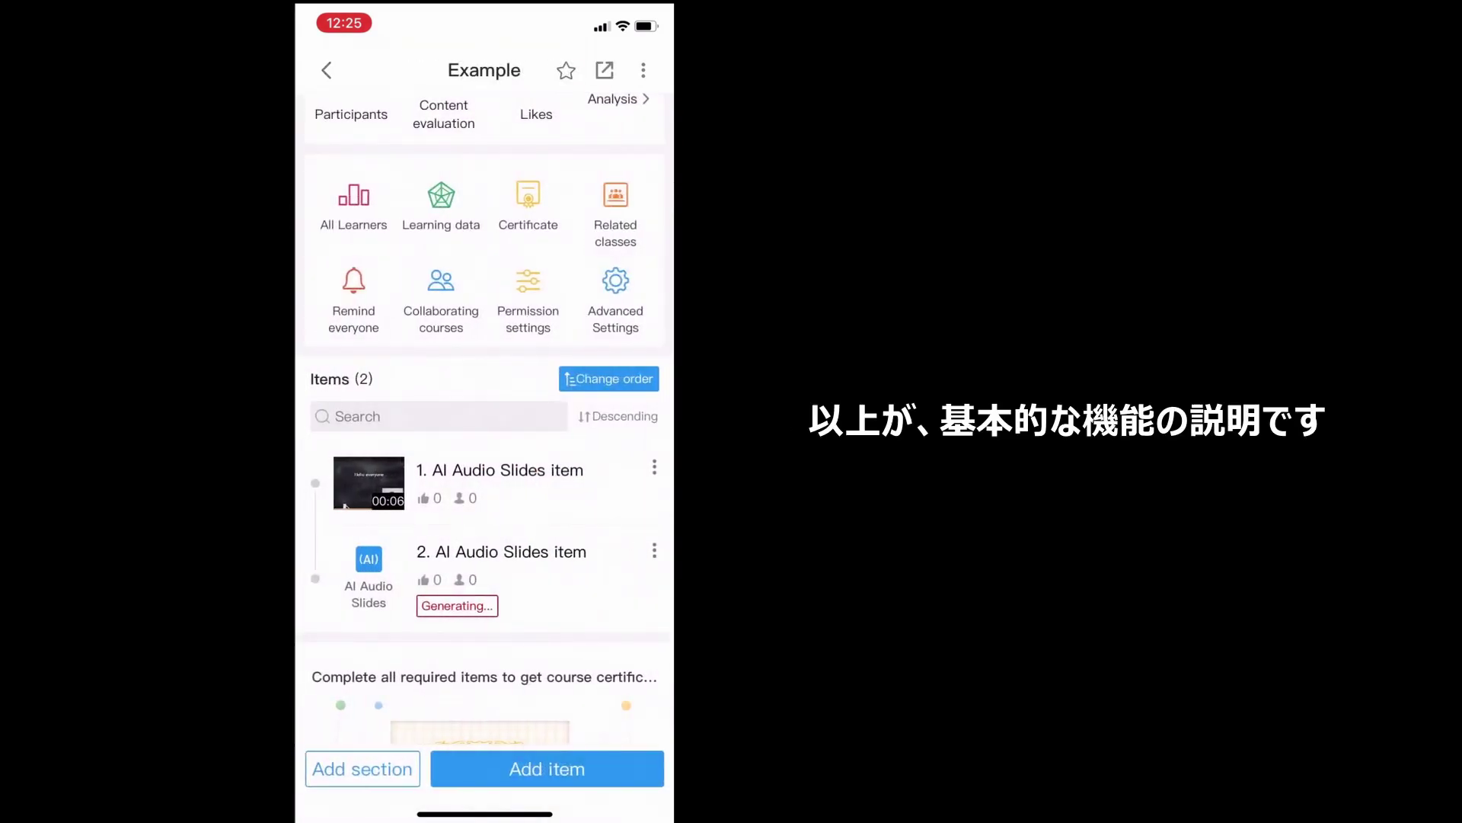